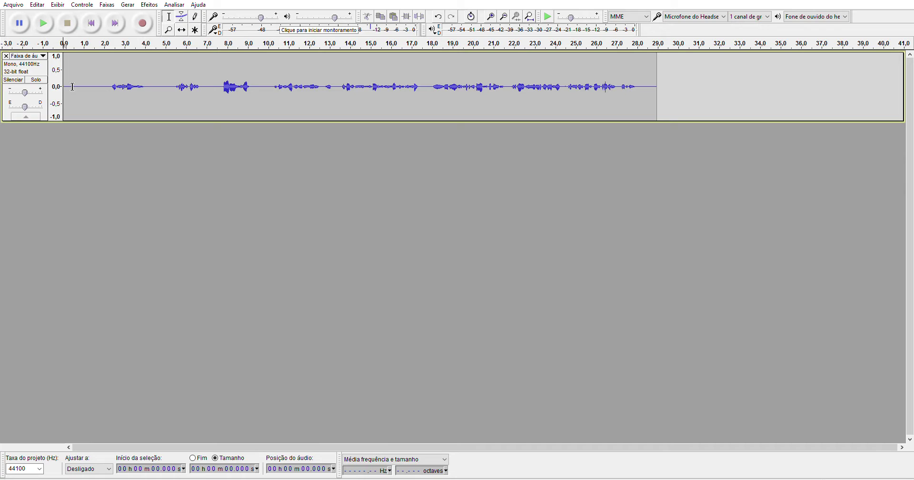
- Play the silent first 2.252 s of the track and capture it as the noise profile
left_click_drag(73, 87, 109, 86)
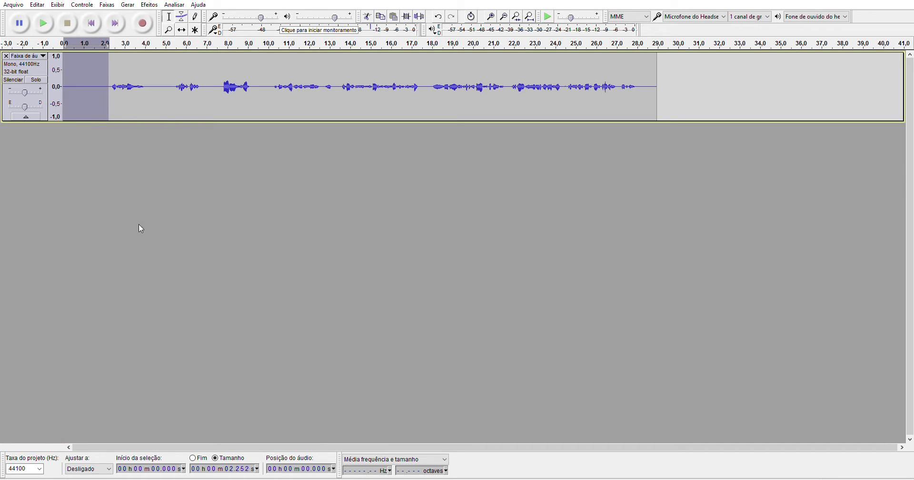
key("space")
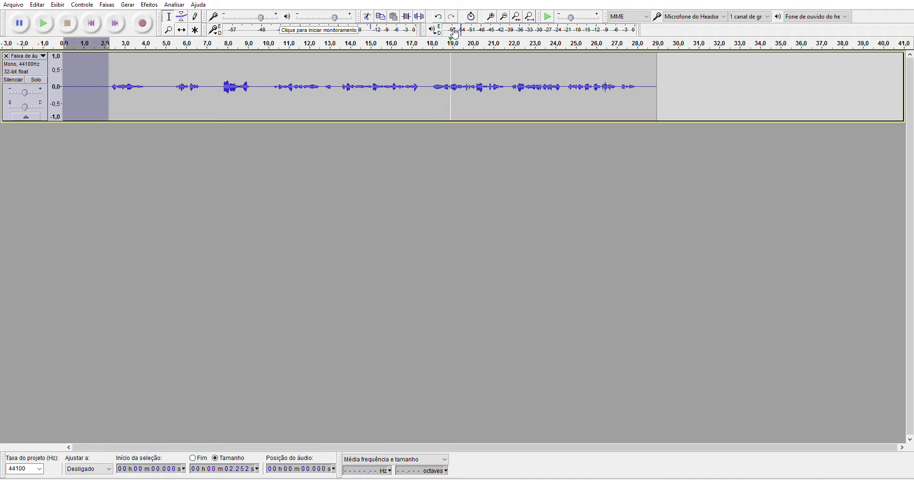
key("space")
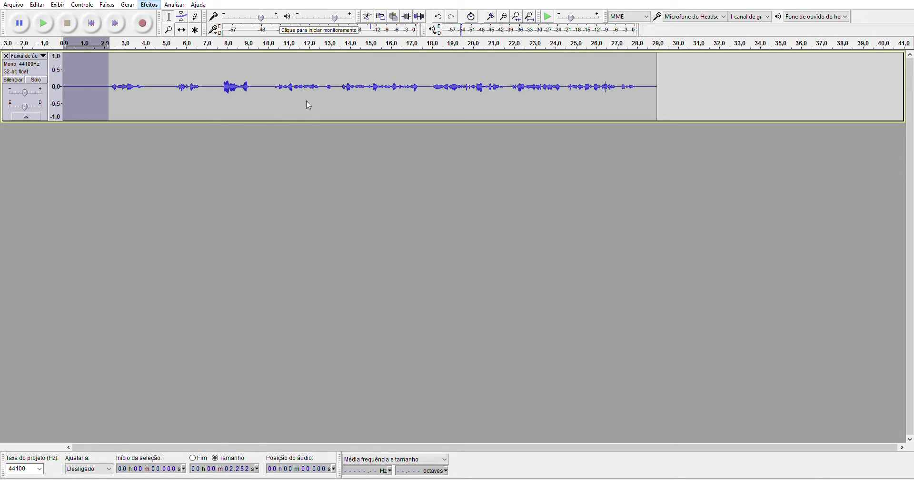
left_click(299, 208)
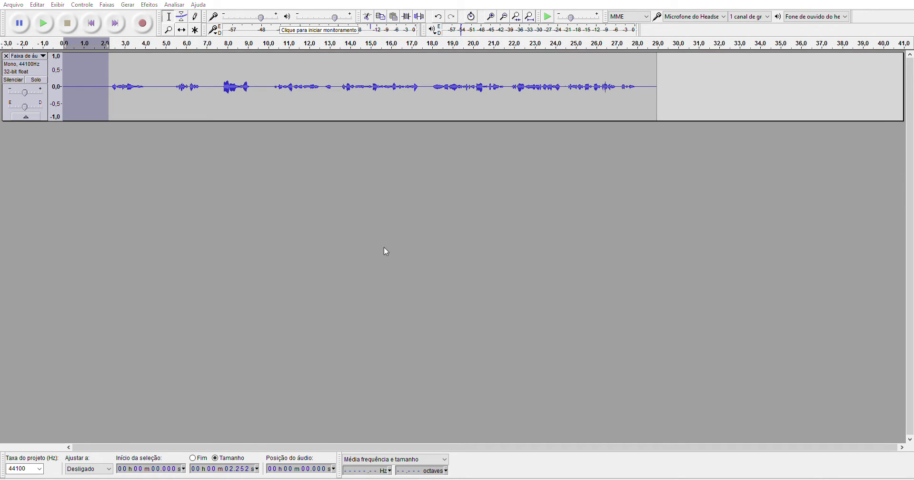
left_click(465, 190)
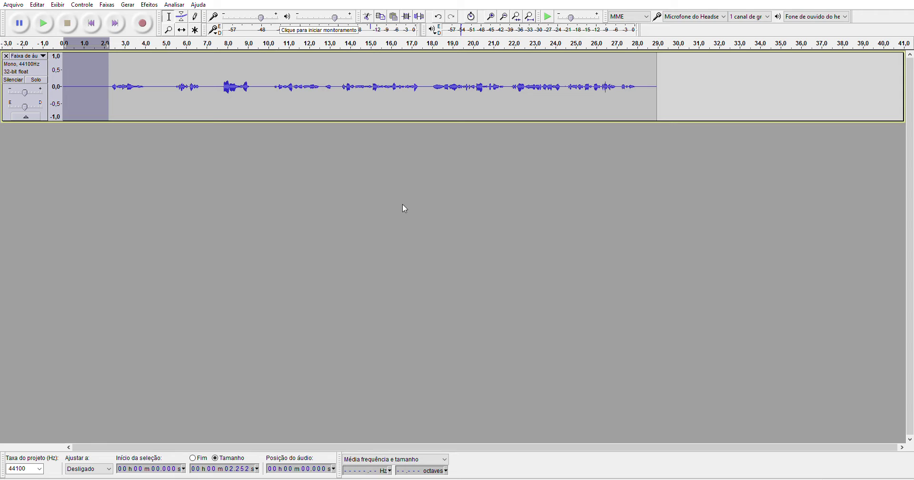
- Apply noise reduction to the entire track using the captured profile
left_click(42, 65)
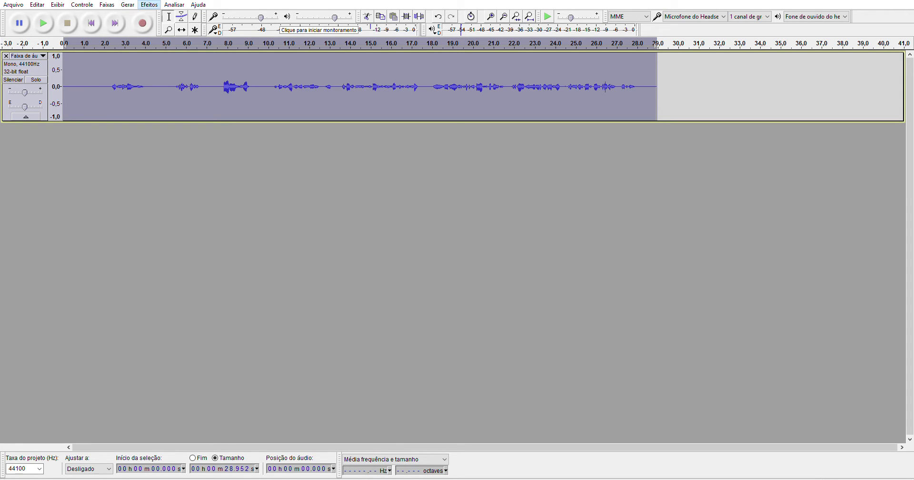
left_click(144, 199)
- Play back the silent first 2.276 s and the 1.416 s pause starting at 3.994 s to check for remaining noise
left_click(111, 87)
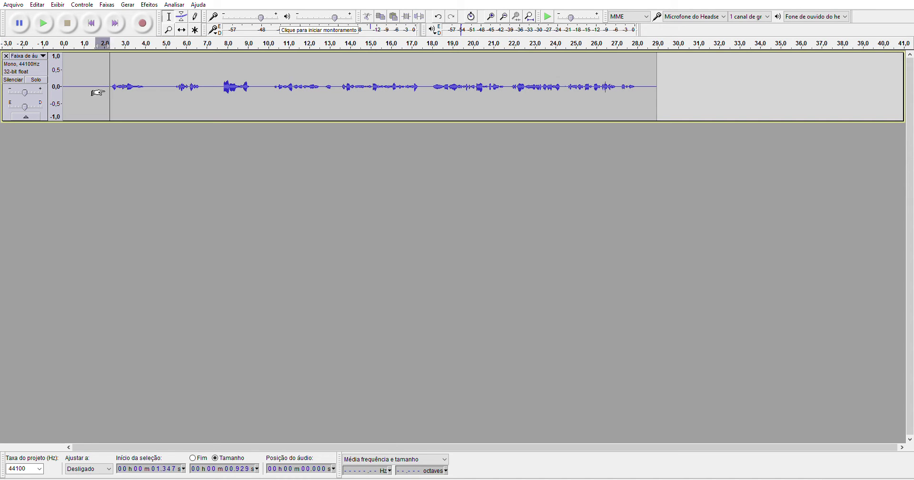
left_click(64, 88, "shift")
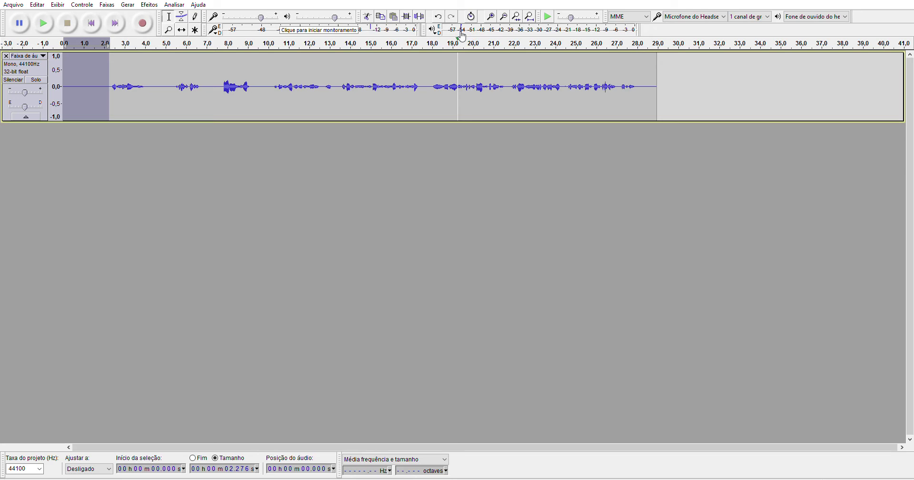
key("space")
left_click_drag(145, 85, 173, 86)
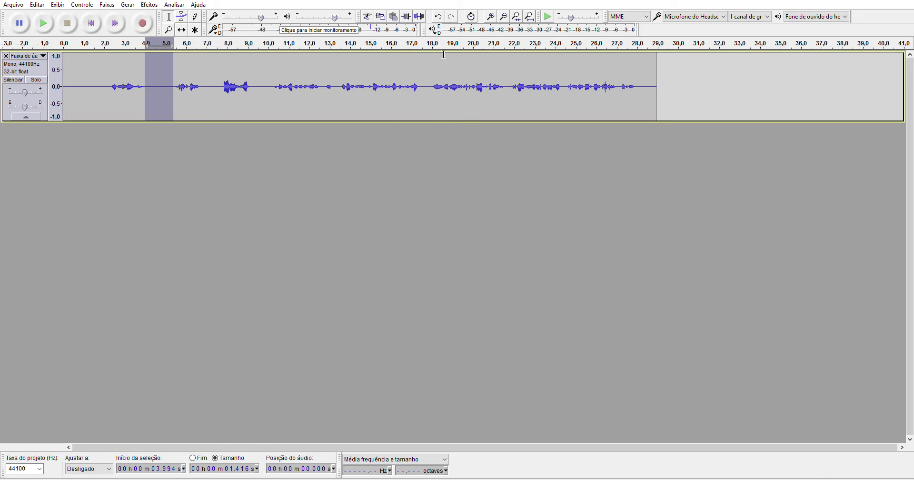
key("space")
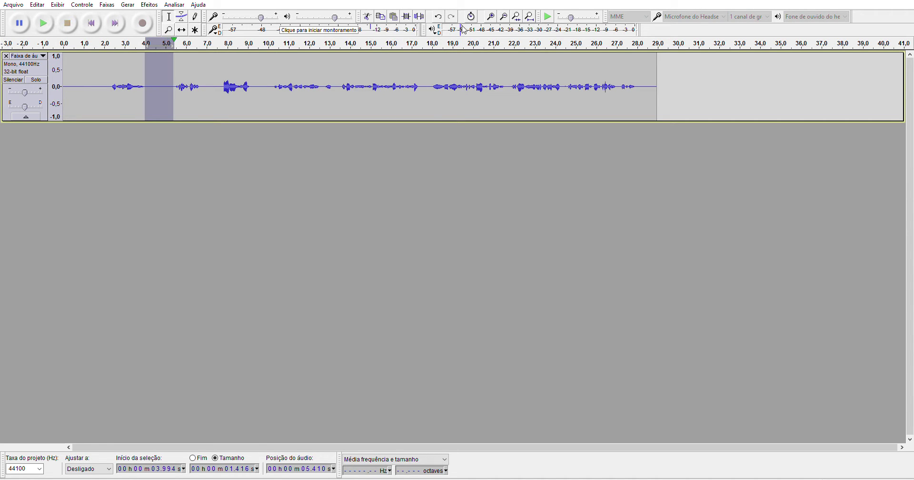
left_click(251, 138)
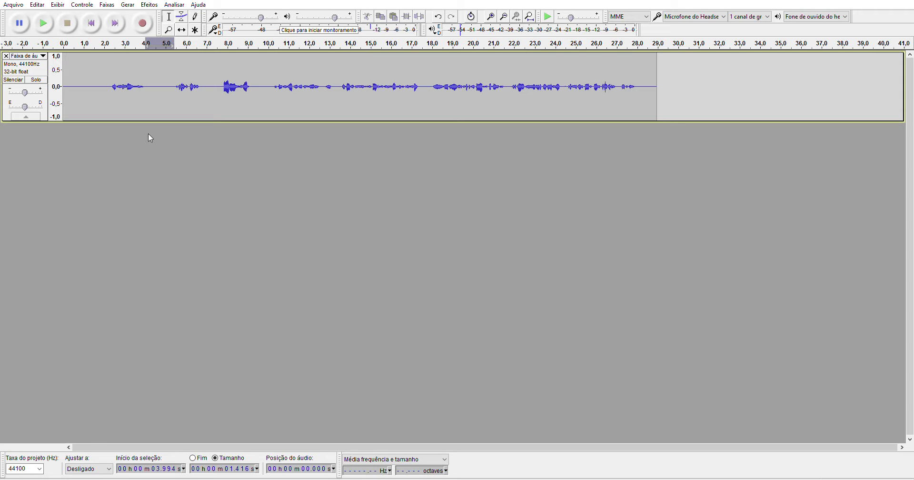
left_click(144, 90)
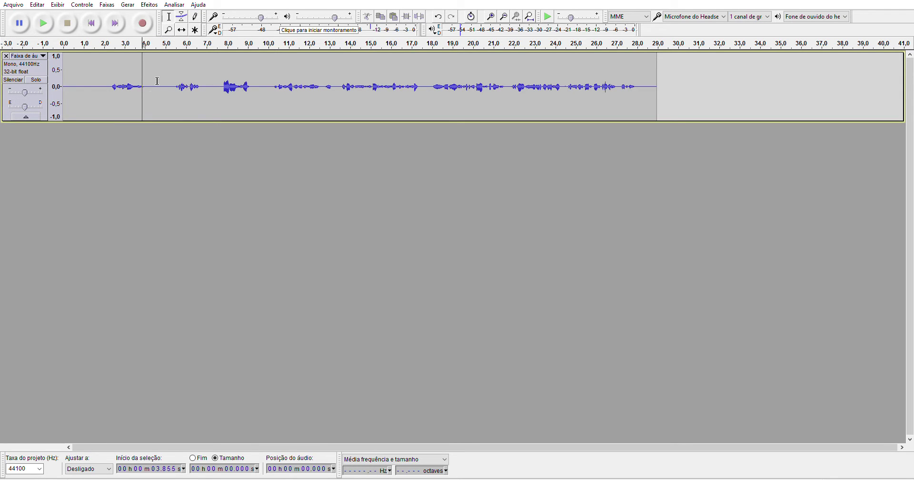
left_click(162, 72)
- Select the whole track and apply another processing effect to it
left_click(42, 64)
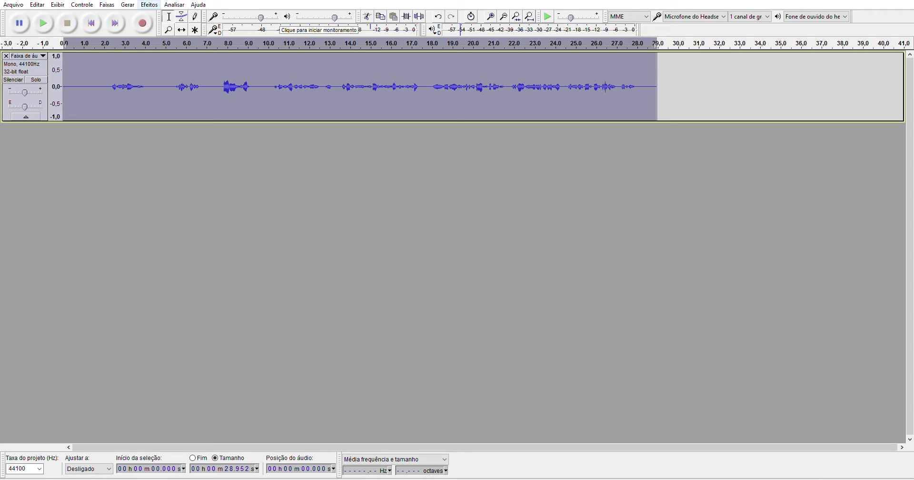
left_click(149, 4)
left_click(293, 109)
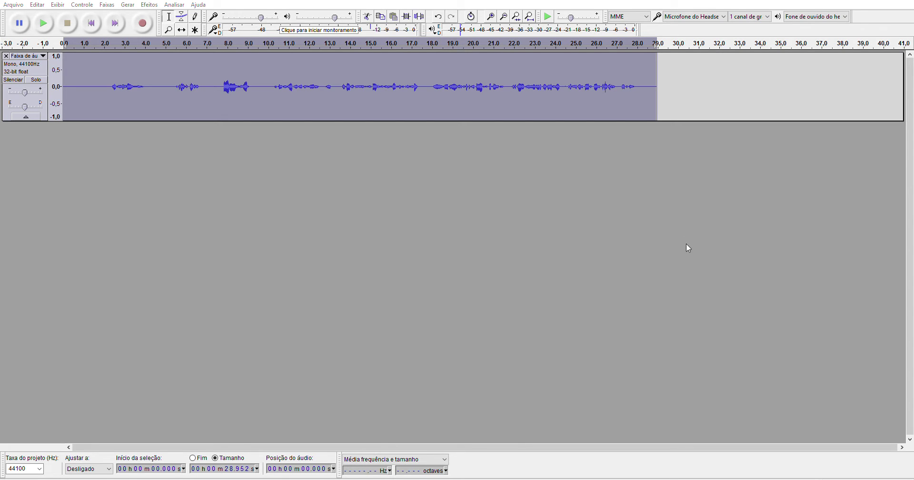
left_click(681, 362)
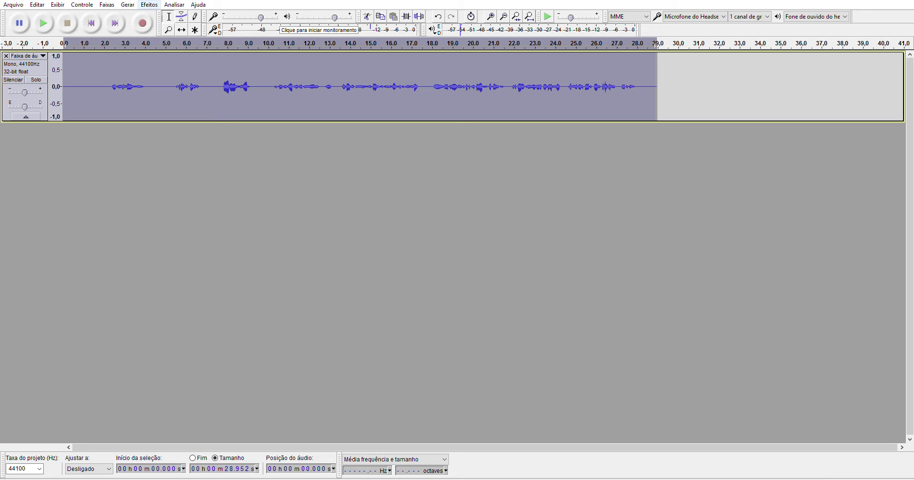
- View the volume-levelling effect's settings and play the 12.307 s passage starting at 5.341 s
left_click(149, 5)
left_click(256, 333)
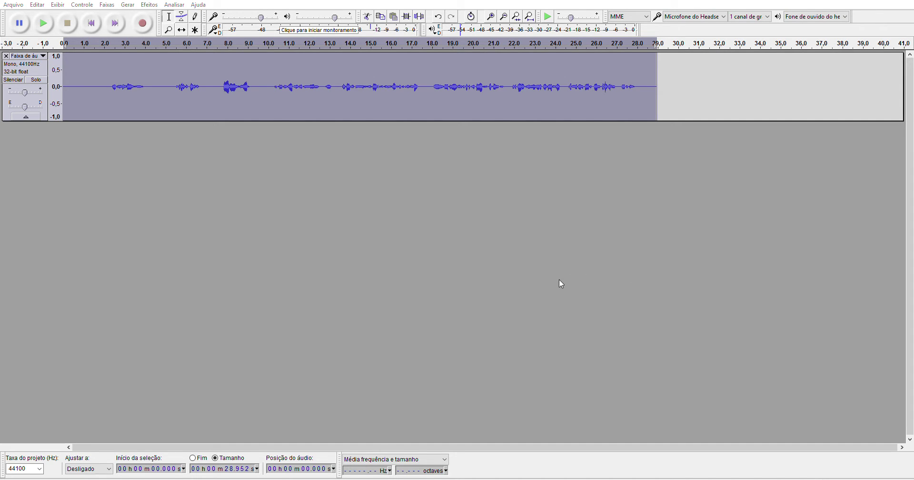
left_click_drag(173, 88, 424, 88)
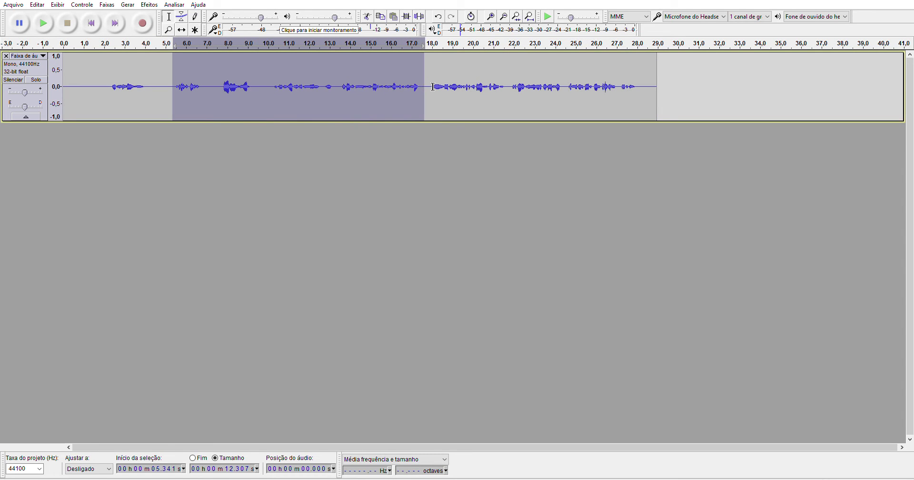
key("space")
- Apply the effect that raises and evens out the volume to the whole track
left_click(43, 68)
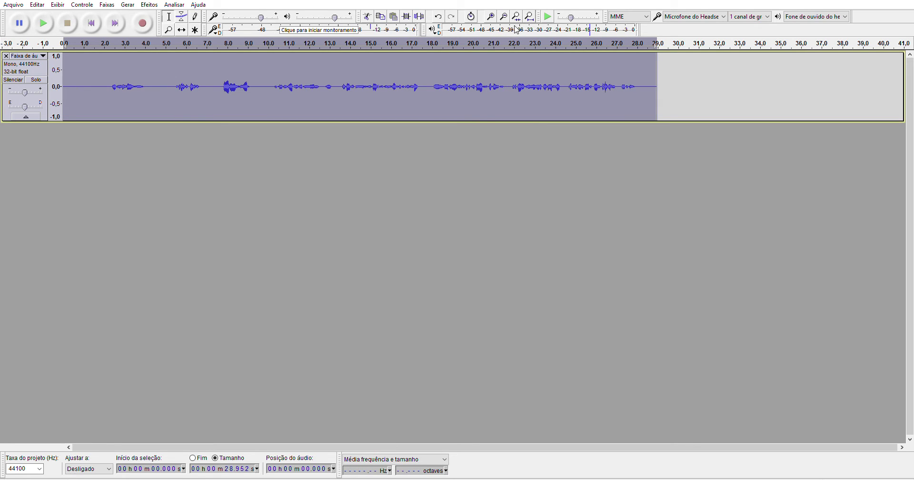
left_click(149, 5)
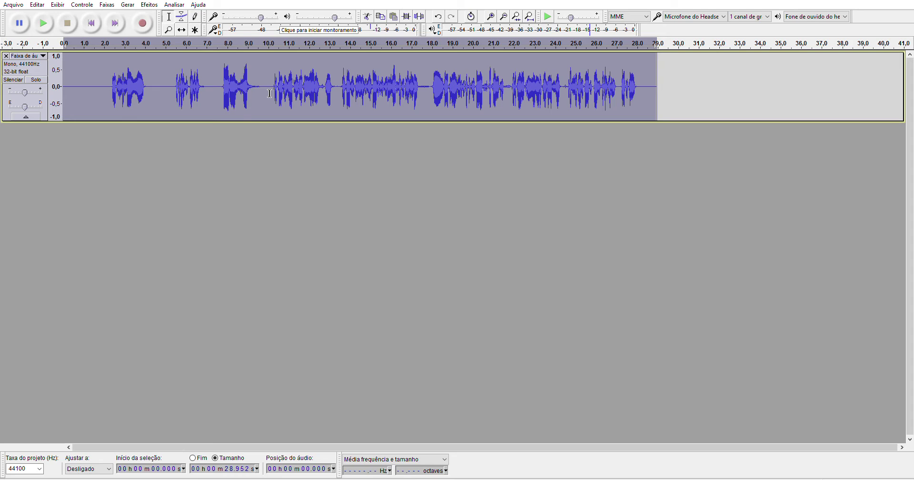
- Check the pauses between phrases near 10 s and 7 s, and listen to the quiet spots near 20.5 s and 17.4 s
left_click_drag(243, 93, 336, 93)
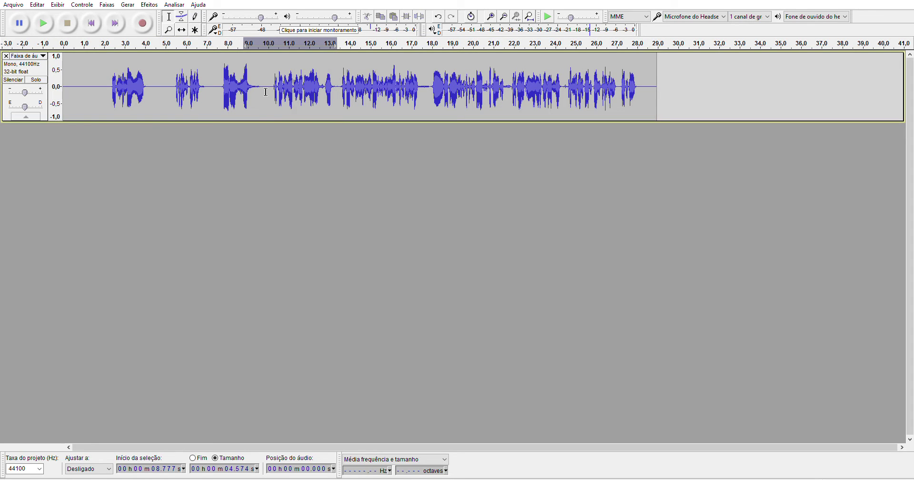
left_click_drag(264, 90, 271, 90)
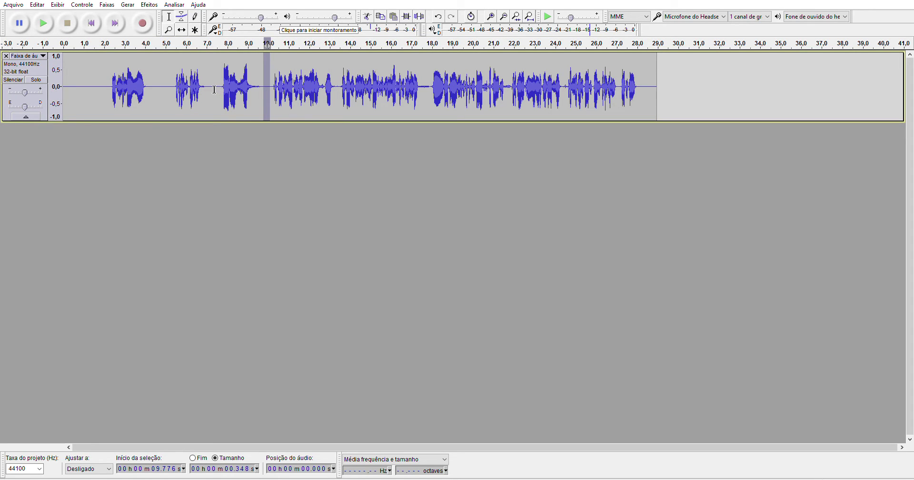
left_click_drag(207, 92, 220, 93)
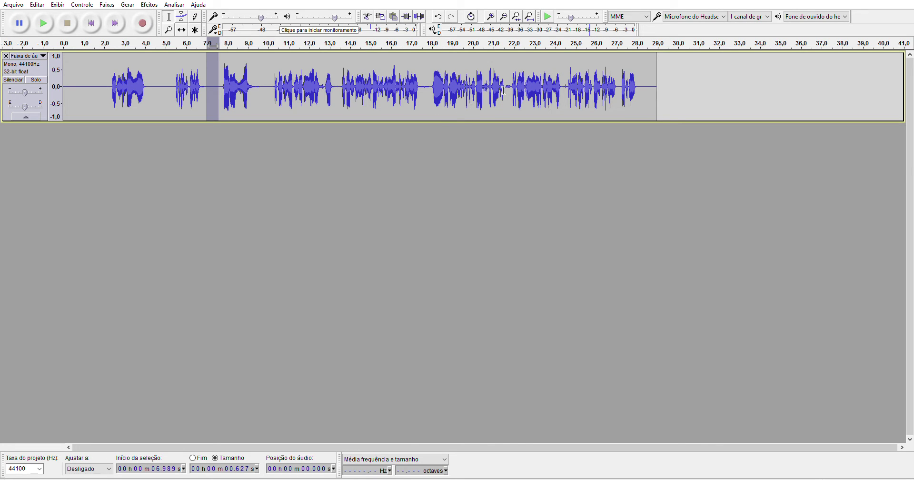
left_click_drag(482, 91, 483, 92)
key("space")
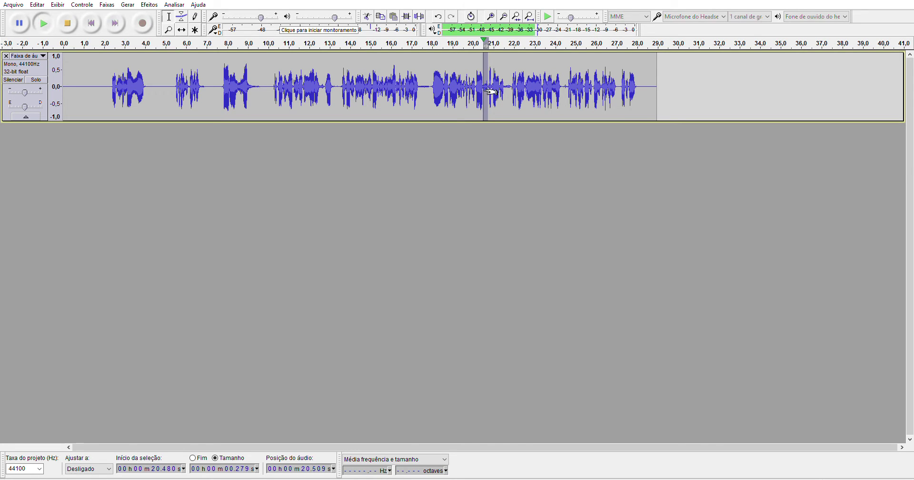
mouse_move(418, 91)
left_mouse_down()
mouse_move(431, 90)
mouse_move(421, 91)
left_mouse_up()
key("space")
key("space")
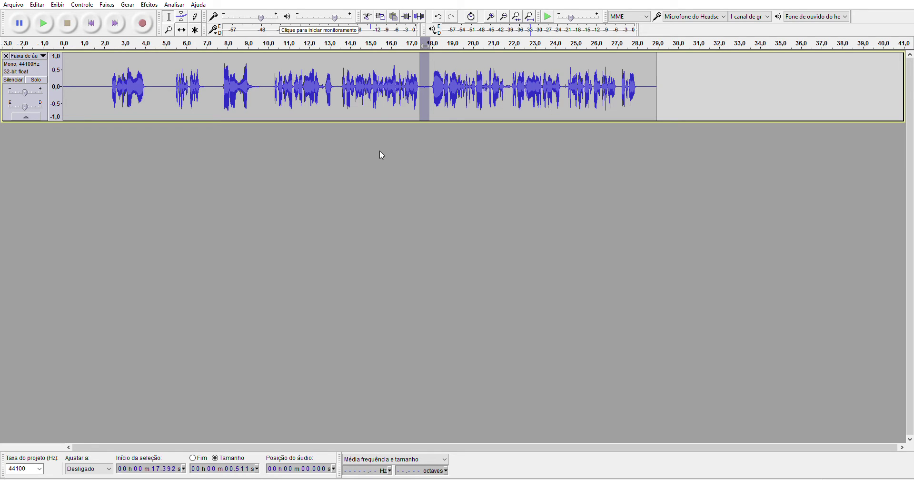
- Undo the last volume levelling and run the effect again on the whole track
left_click(375, 102)
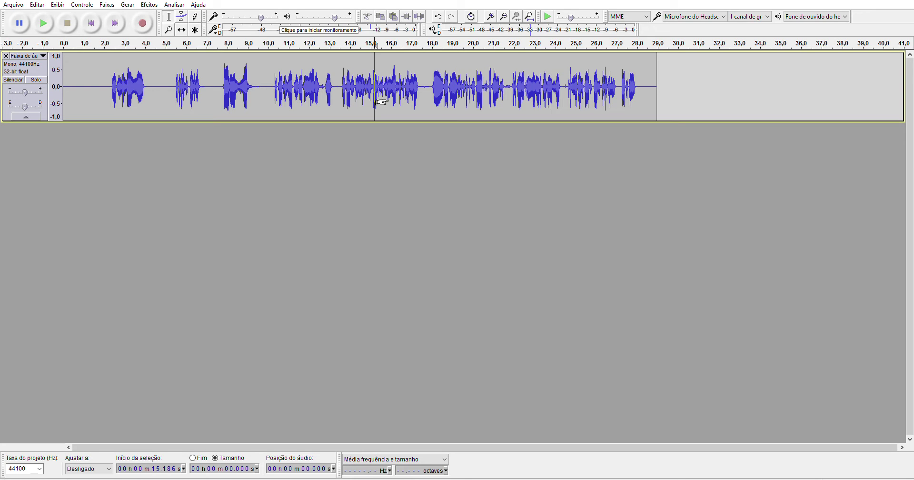
key("ctrl+z")
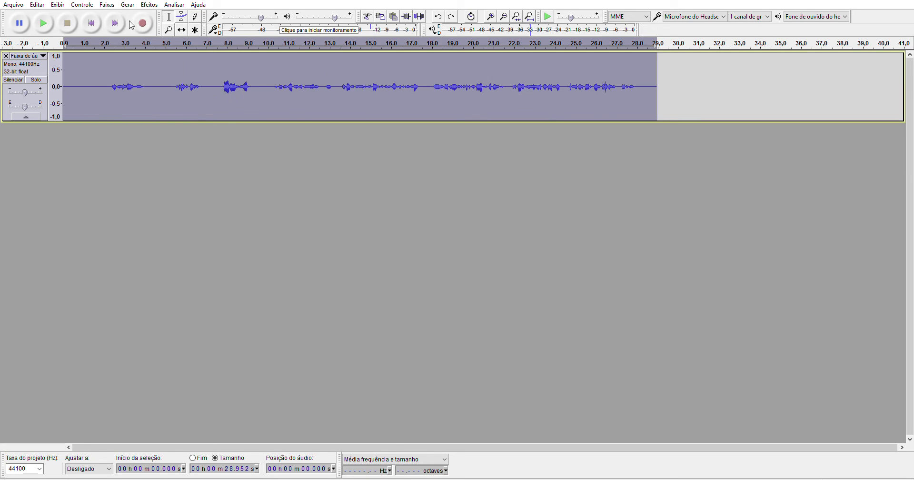
left_click(149, 4)
left_click(228, 330)
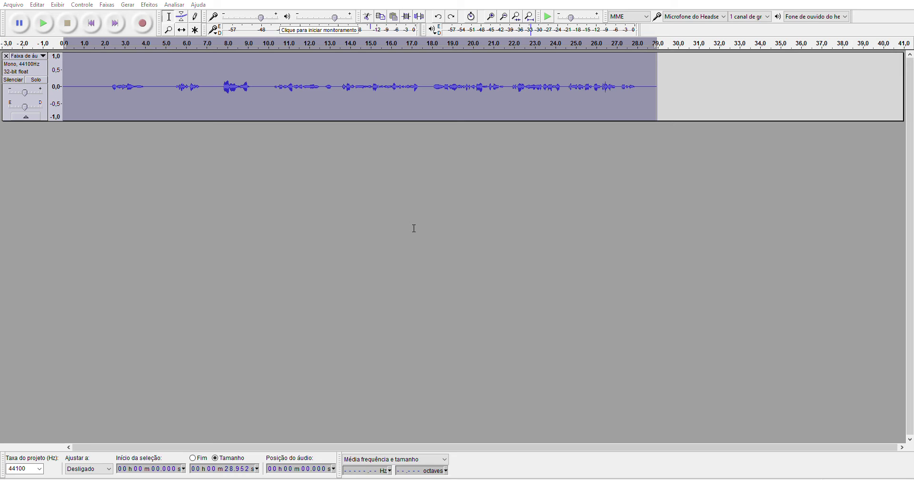
left_click(485, 329)
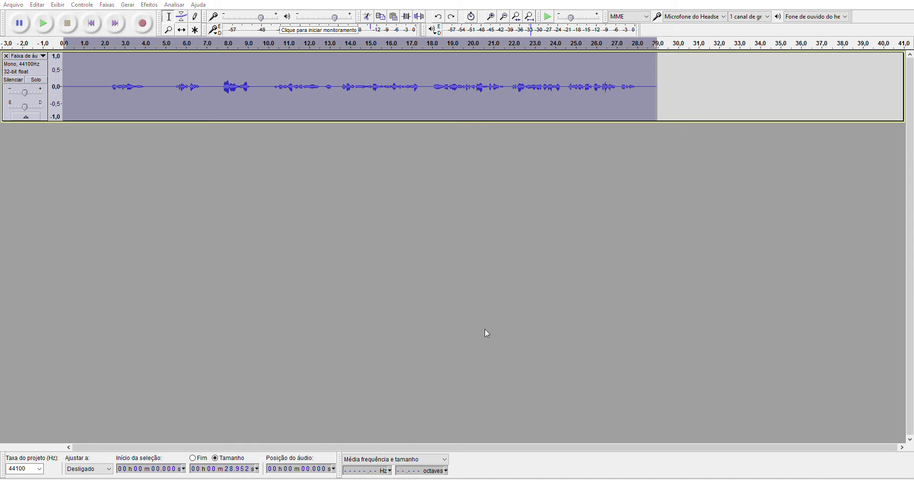
- Check the pause near 17.4 s, then undo the repeated levelling and reapply the effect to the entire track
left_click_drag(431, 85, 420, 85)
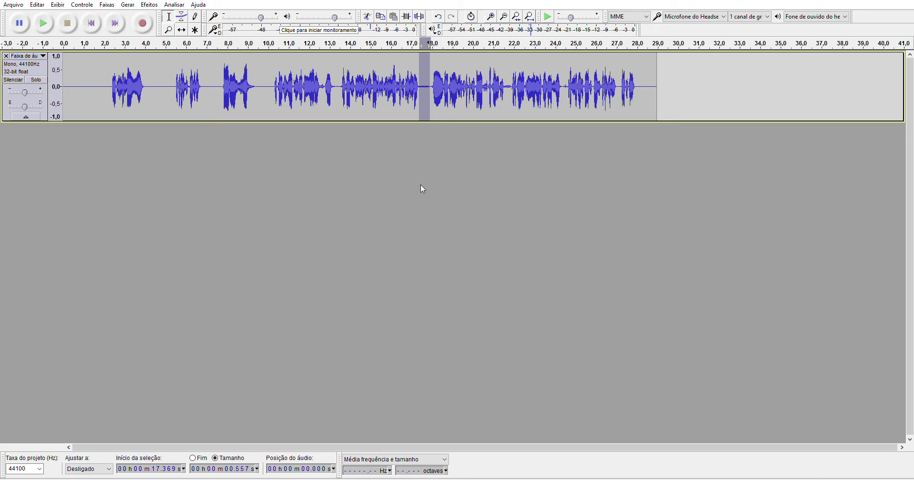
left_click_drag(90, 76, 644, 94)
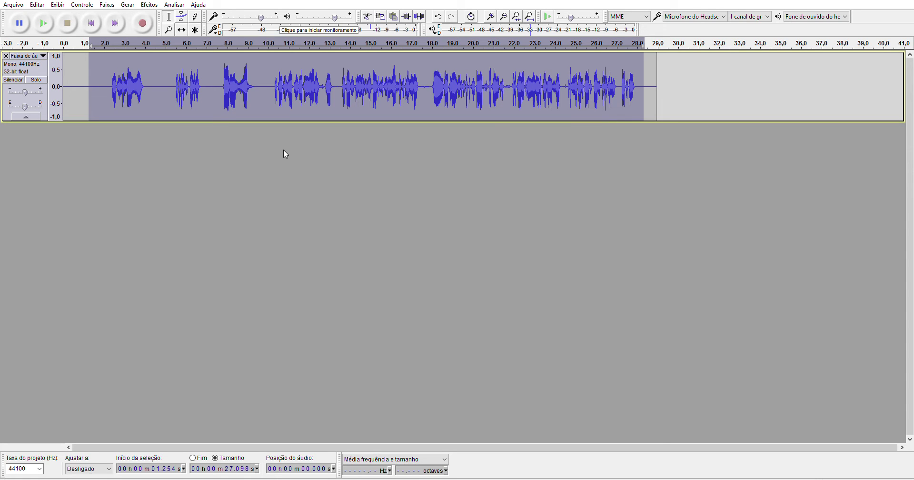
key("ctrl+a")
key("ctrl+r")
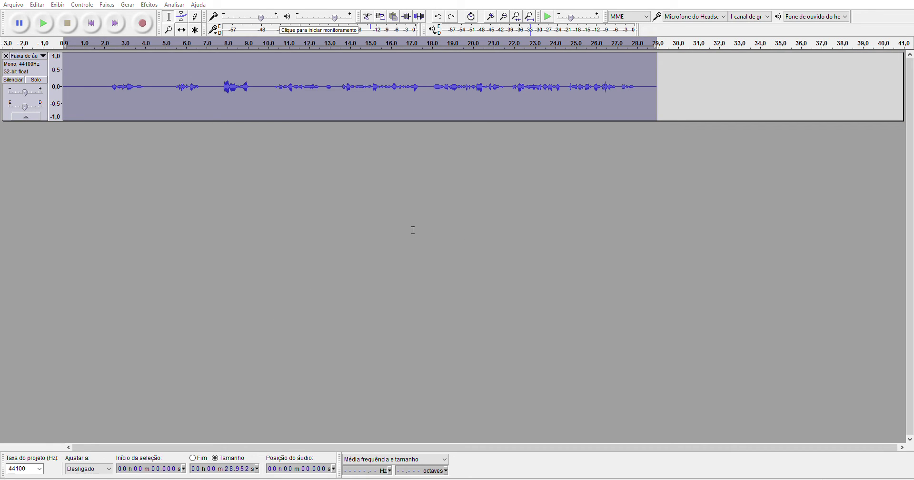
key("ctrl+y")
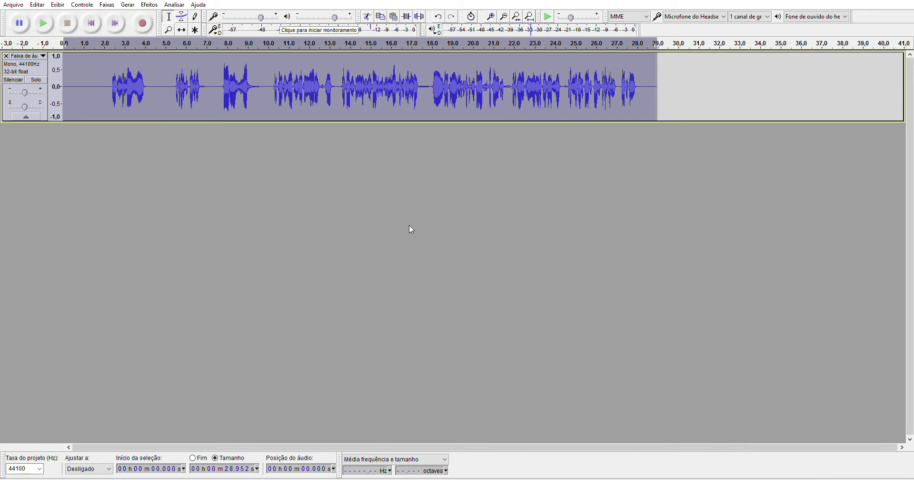
- Select the whole levelled track and play it from the start
left_click(430, 94)
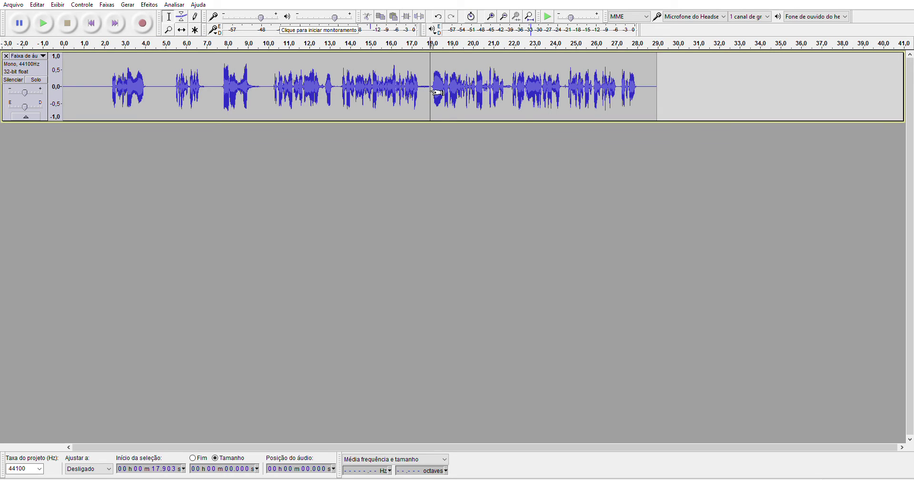
left_click(37, 64)
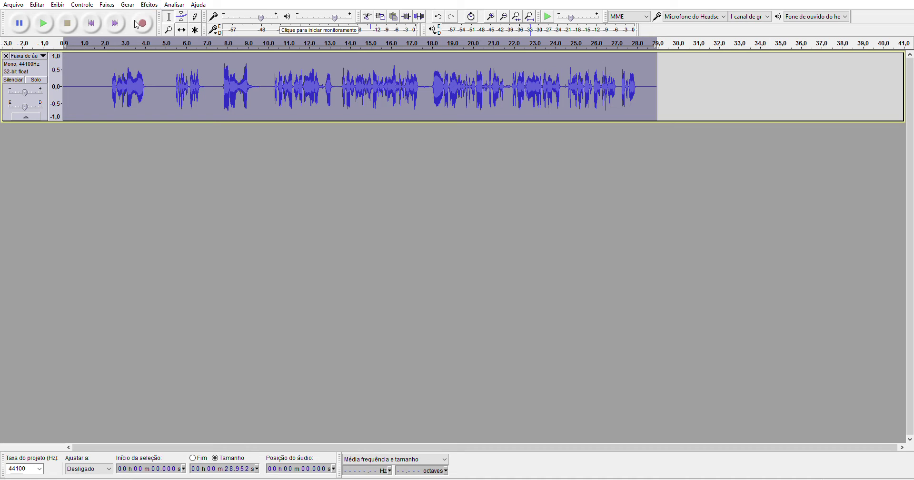
key("space")
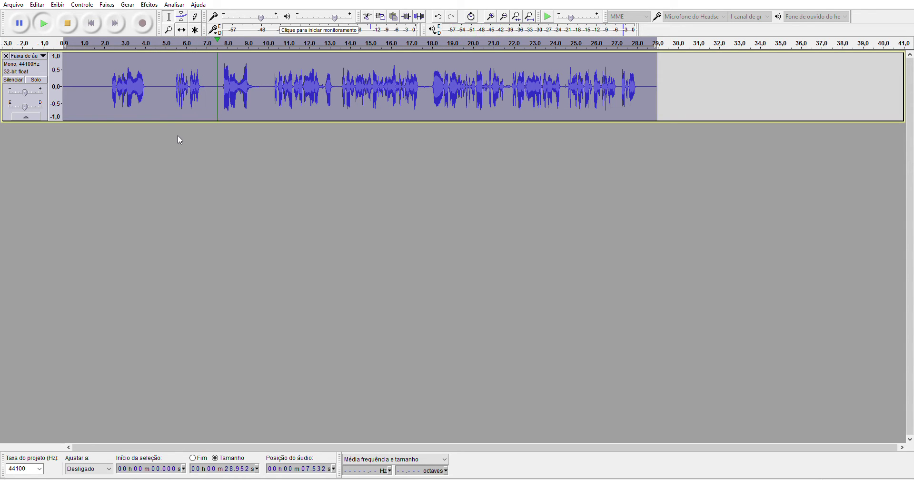
- Stop playback, copy the short phrase from about 5.2 to 7.2 s into a new track, and remove that track
key("space")
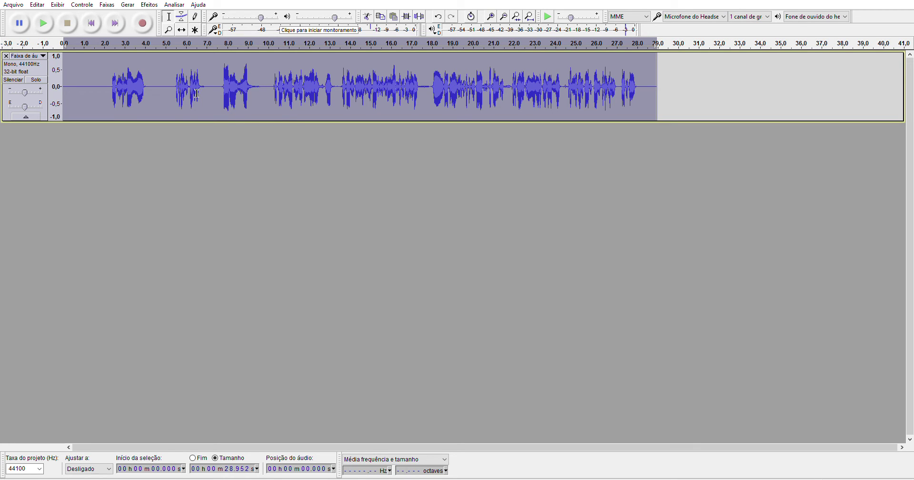
left_click(155, 93)
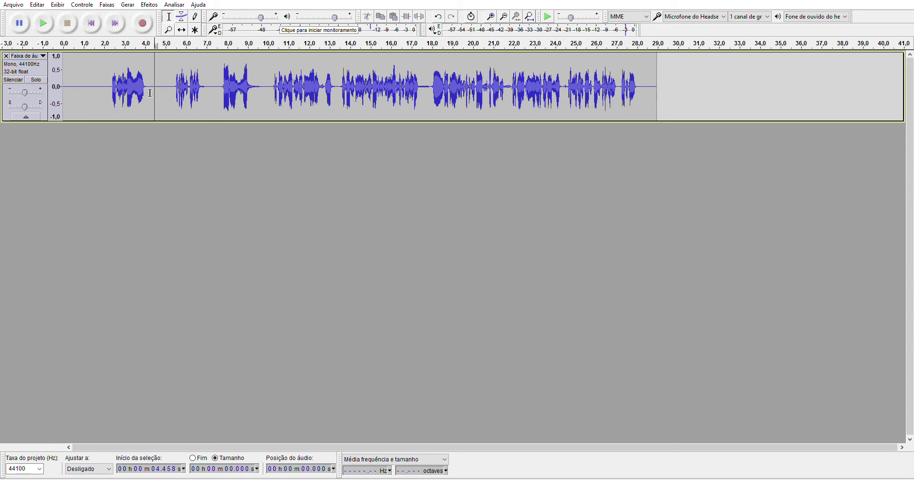
left_click_drag(171, 89, 210, 89)
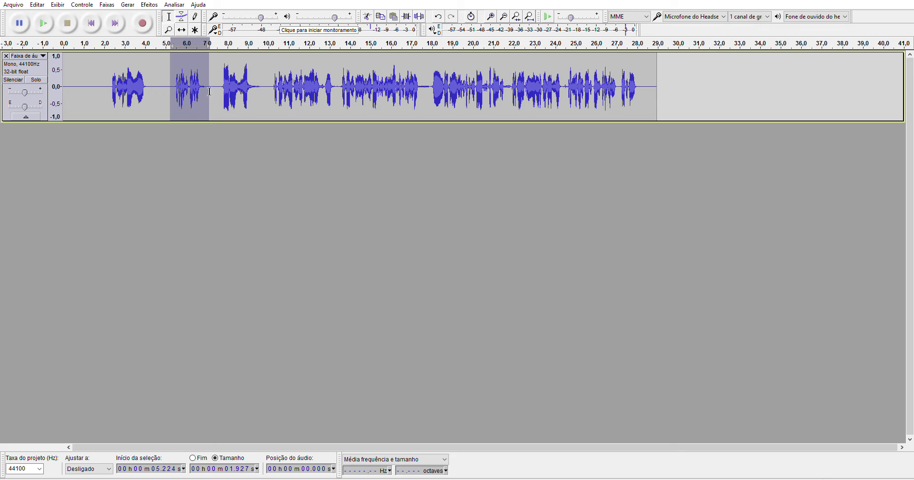
left_click(647, 220)
key("ctrl+v")
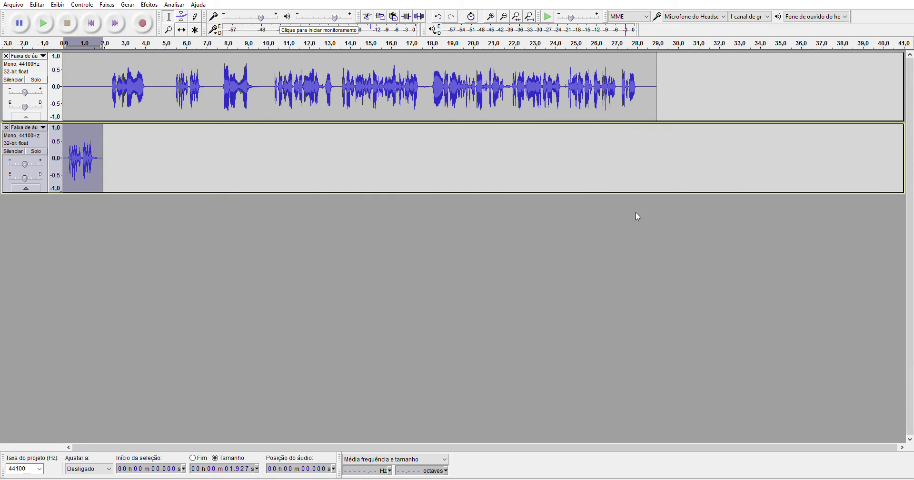
left_click(5, 127)
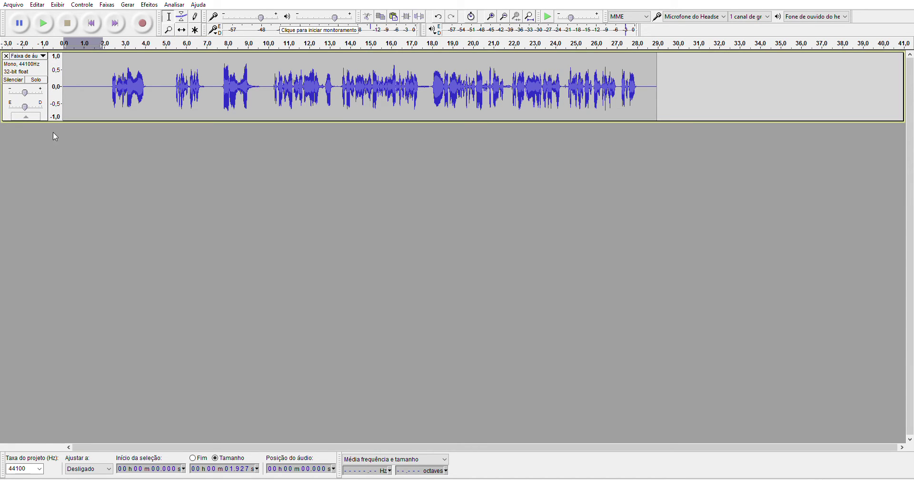
- Paste the copied phrase at about 30.6 s in the original track, then undo the paste
left_click(690, 89)
key("ctrl+v")
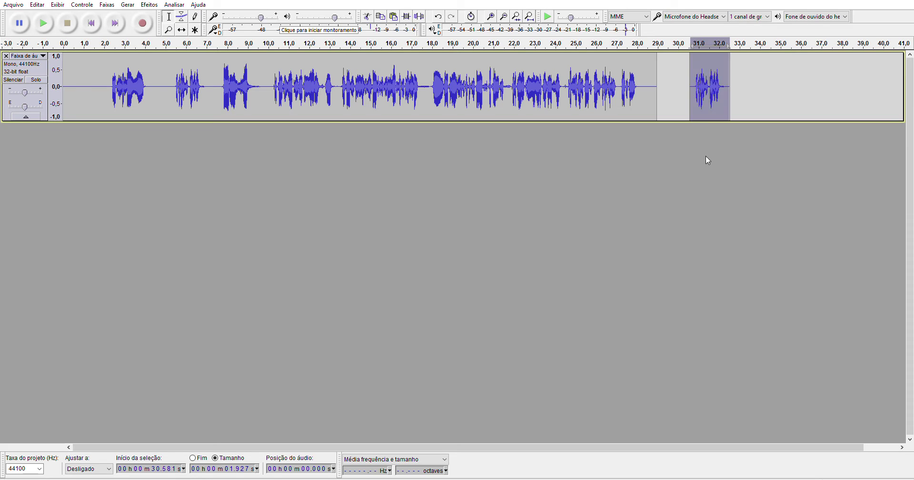
key("ctrl+z")
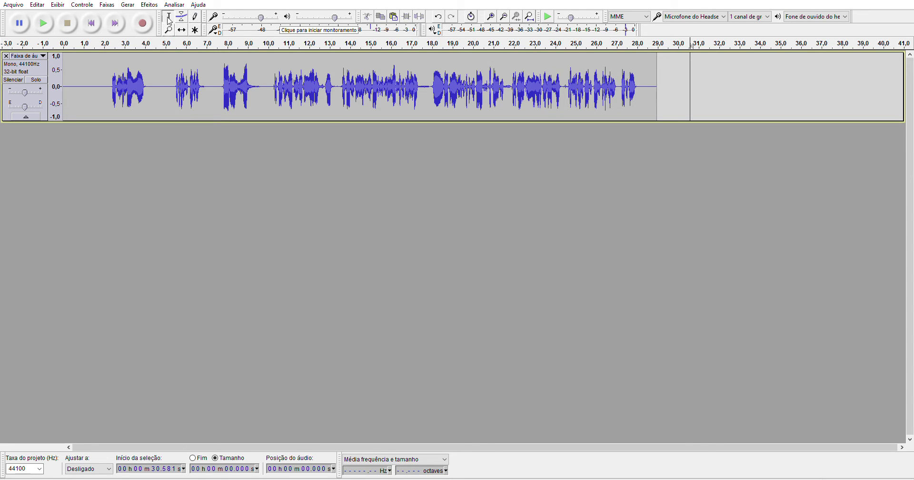
- Copy the short phrase from about 5.1 to 7 s of the recording into a new track
left_click(181, 29)
left_click_drag(190, 102, 164, 220)
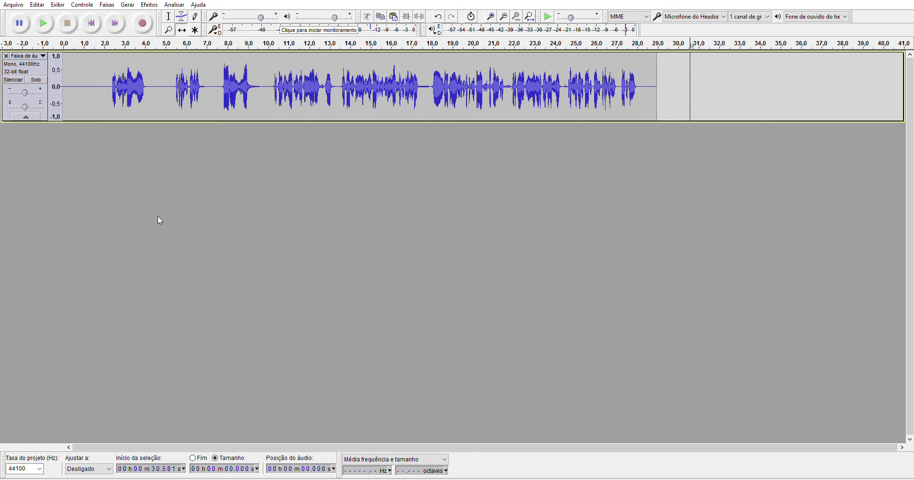
left_click(169, 16)
left_click_drag(168, 96, 206, 96)
key("ctrl+c")
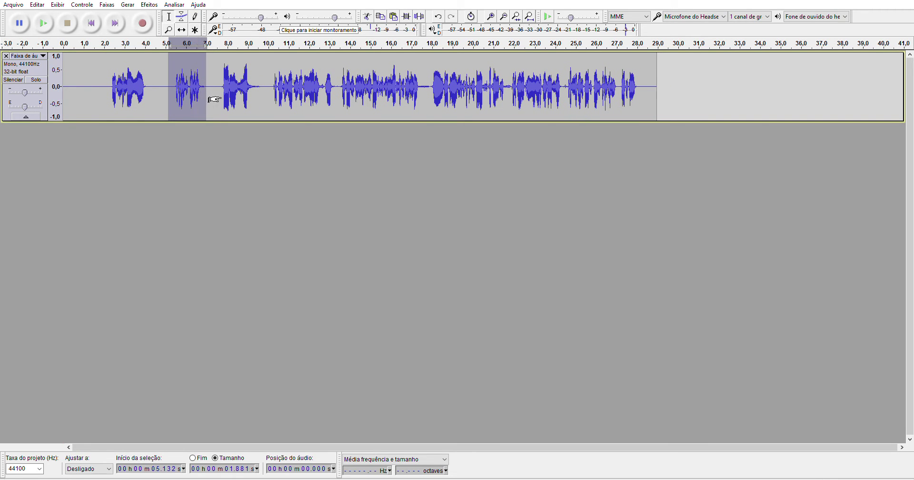
left_click(198, 135)
key("ctrl+v")
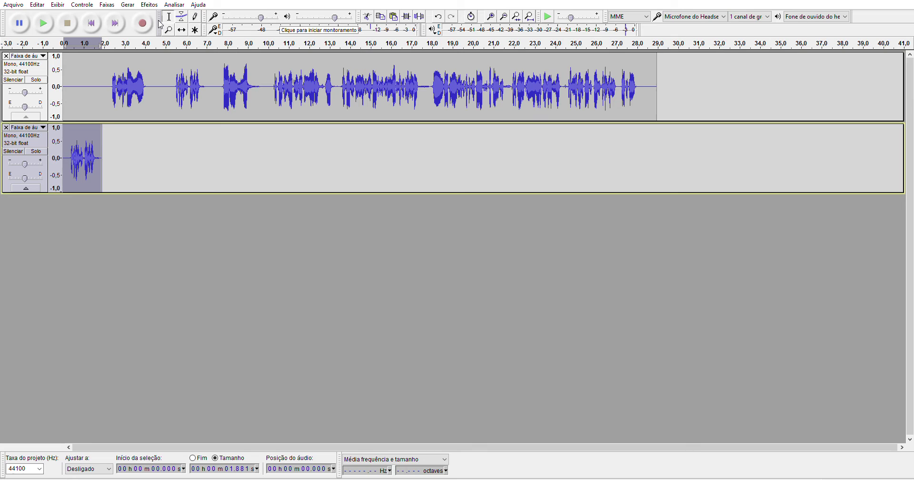
- Move the pasted clip into the first track at about 29.4 s, then undo both the move and the paste
left_click(182, 30)
left_click_drag(98, 144, 703, 67)
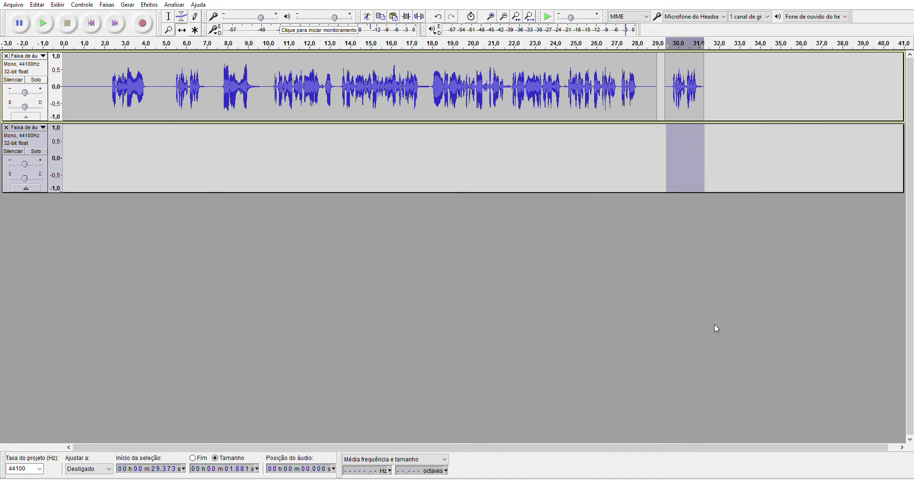
key("ctrl+z")
key("ctrl+z")
key("ctrl+z")
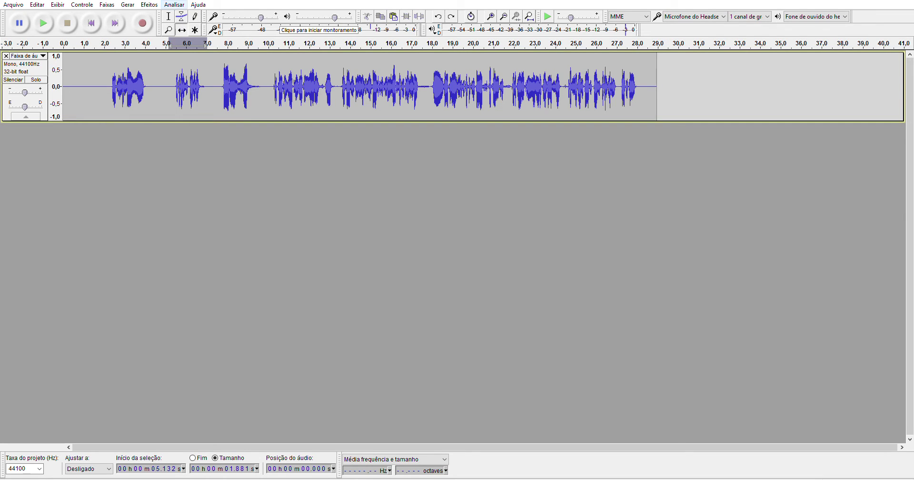
- Copy the section of the recording from about 10.1 to 17.6 s into a new second track
left_click(168, 16)
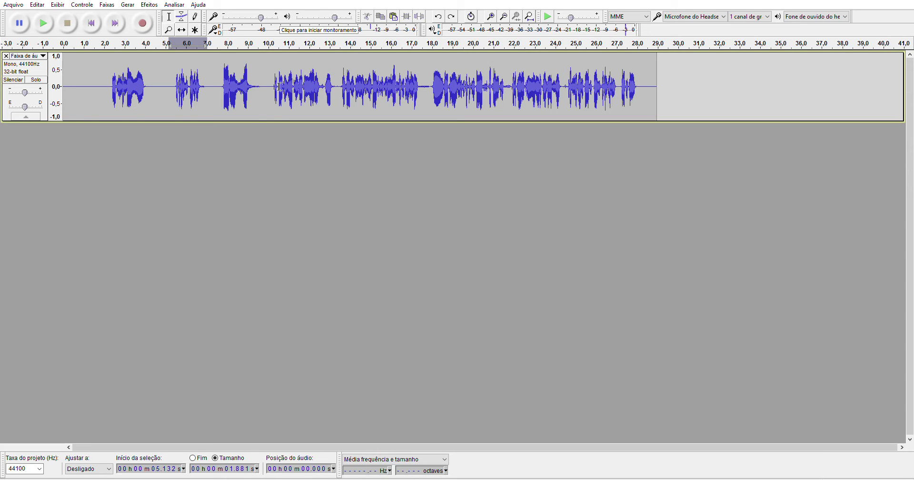
left_click_drag(271, 86, 423, 90)
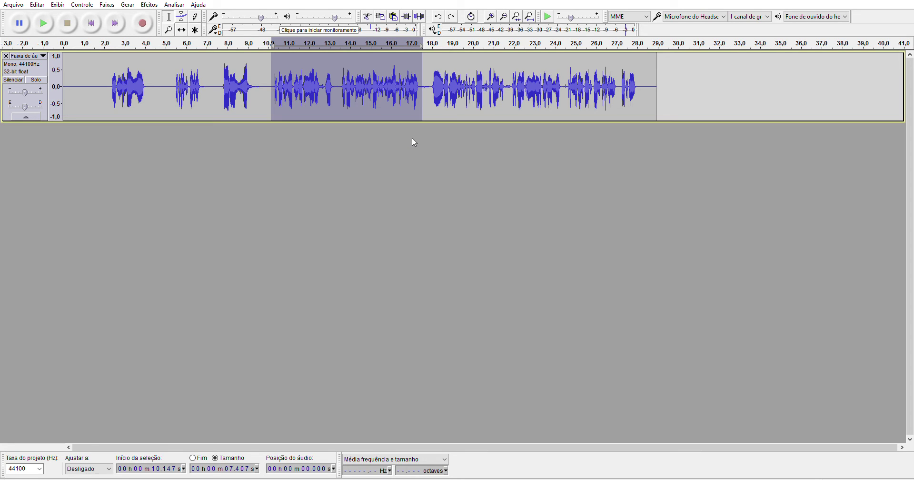
left_click(404, 175)
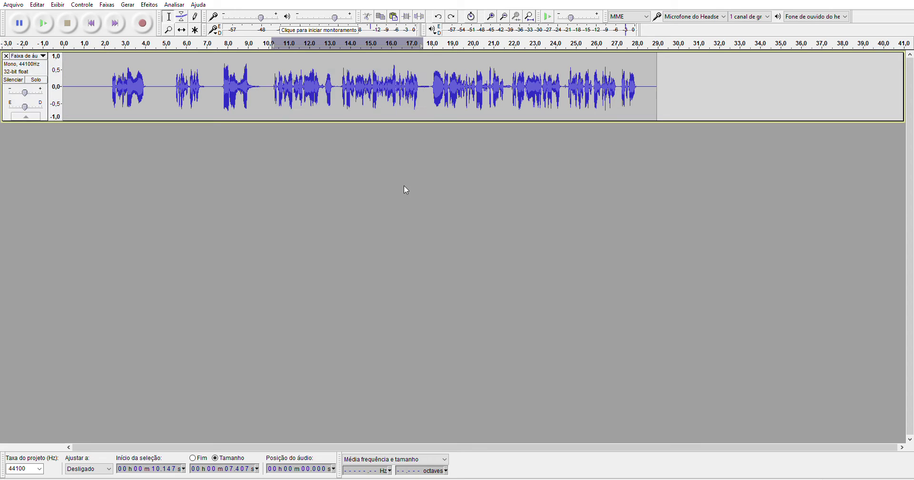
key("ctrl+v")
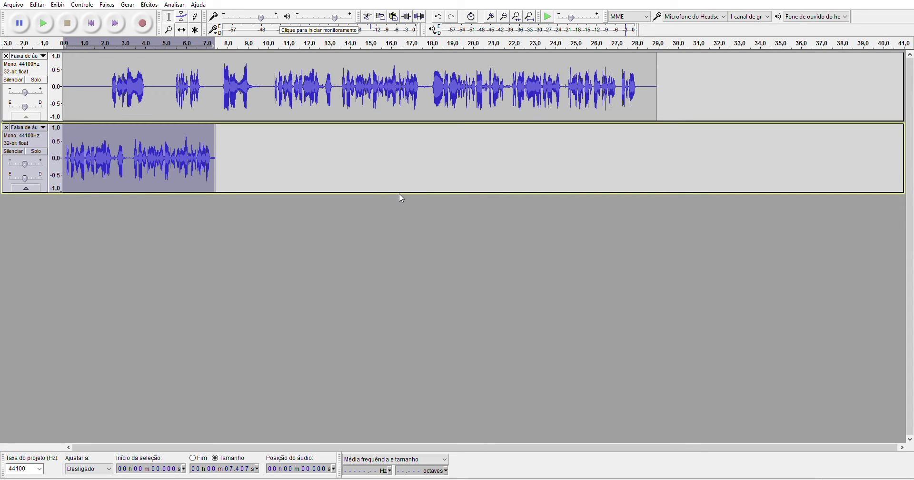
- Split the first track at about 17.9 s and shift its second part to start at about 28 s
left_click(431, 88)
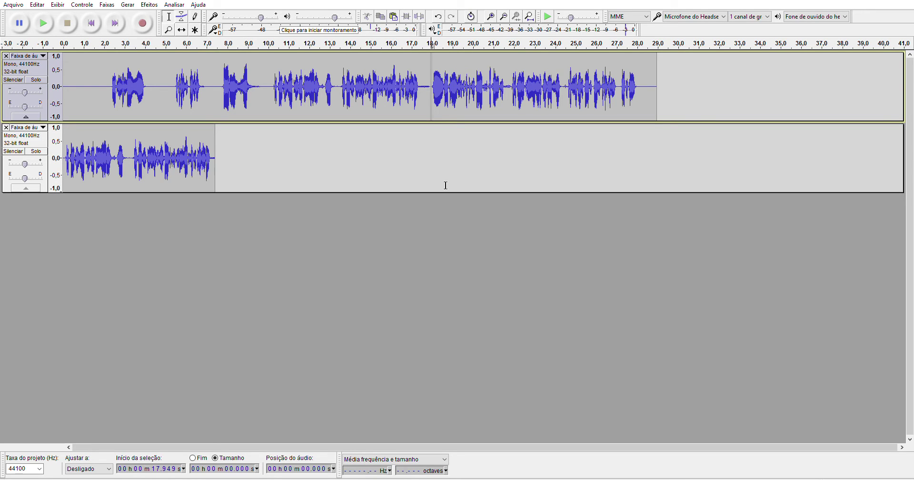
left_click(181, 30)
left_click_drag(522, 69, 728, 69)
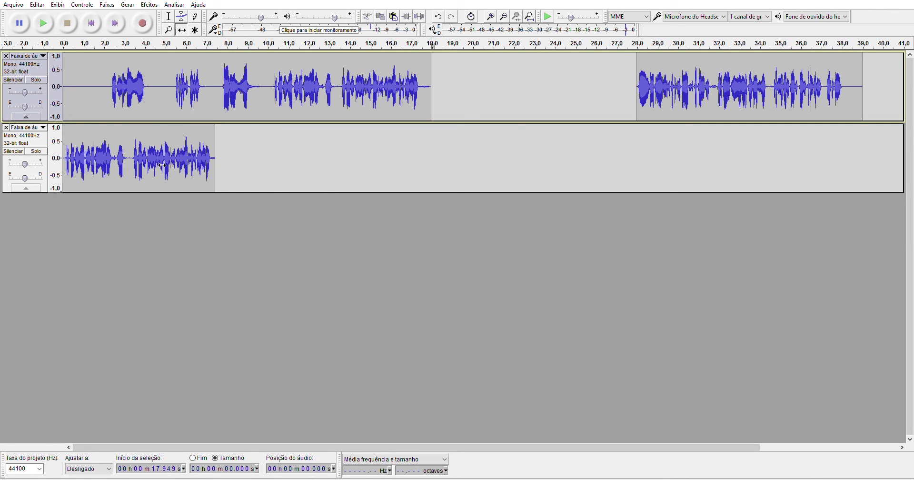
- Overlap the clip ends by moving the second-track clip to about 16.3 s and the first track's last clip to about 22.5 s
left_click_drag(162, 166, 531, 168)
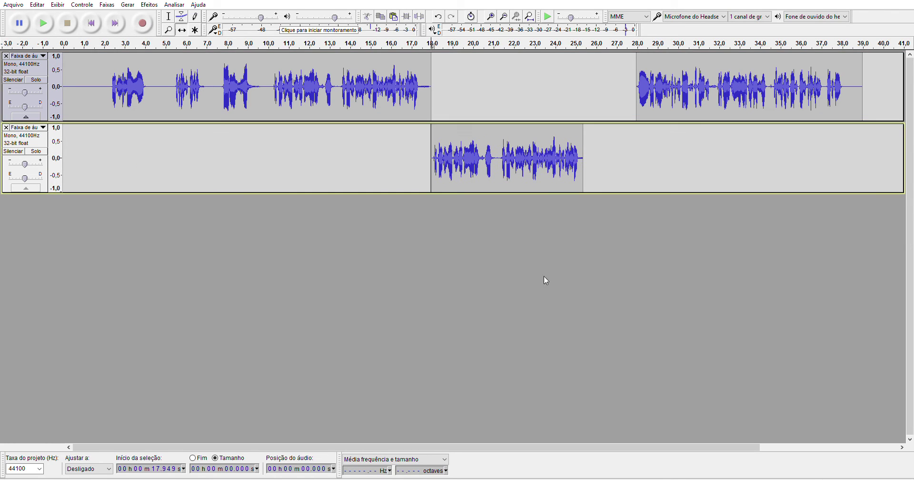
left_click_drag(672, 95, 619, 93)
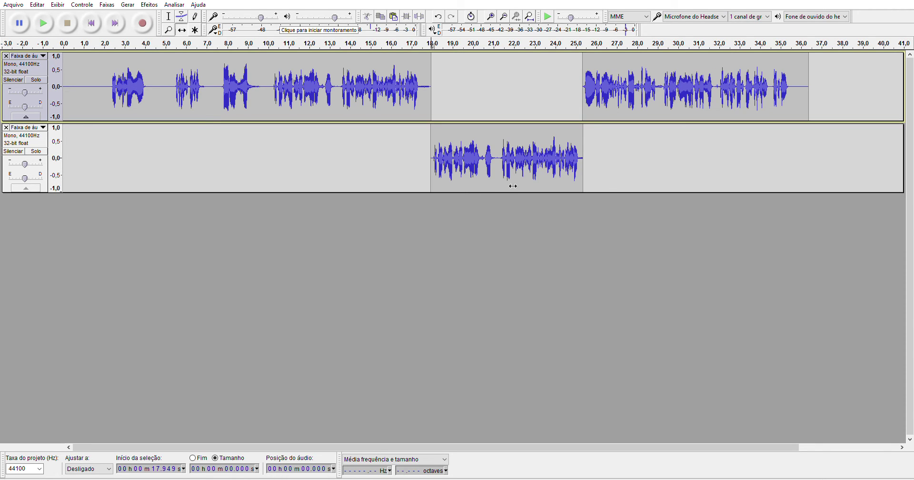
left_click_drag(522, 175, 488, 175)
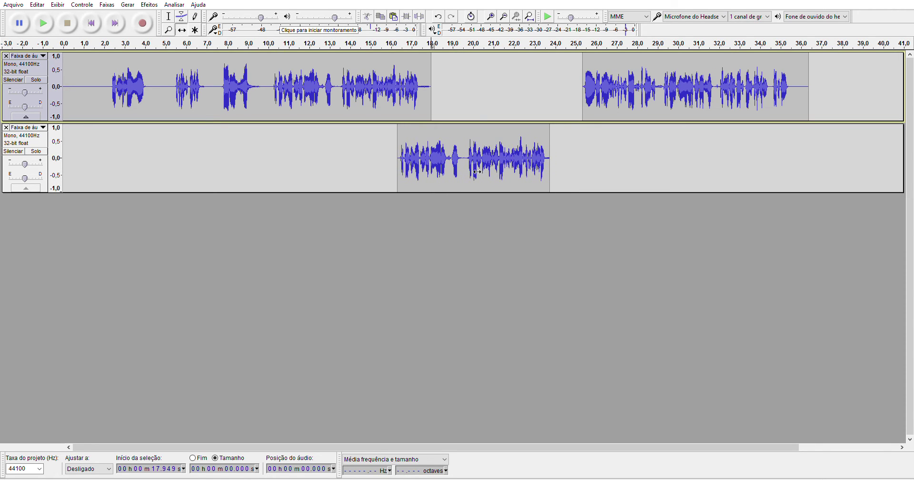
left_click_drag(671, 84, 614, 84)
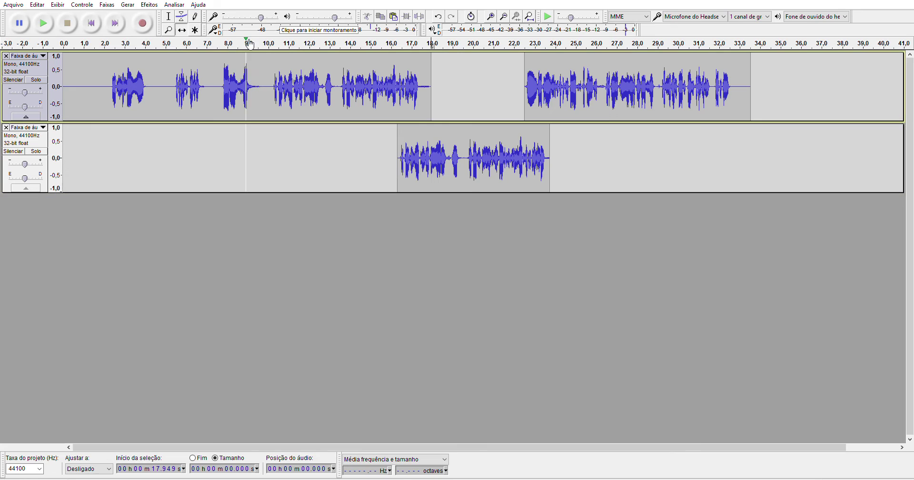
- Lower the middle of the second-track clip with the Envelope tool, with gradual ramps from about 17.3 s and up to about 23.3 s
left_click(182, 16)
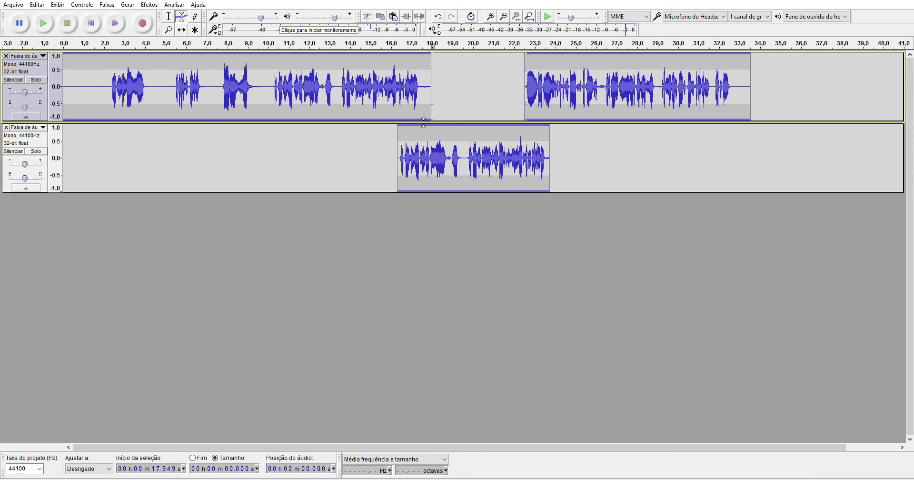
left_click(434, 125)
left_click_drag(462, 125, 530, 143)
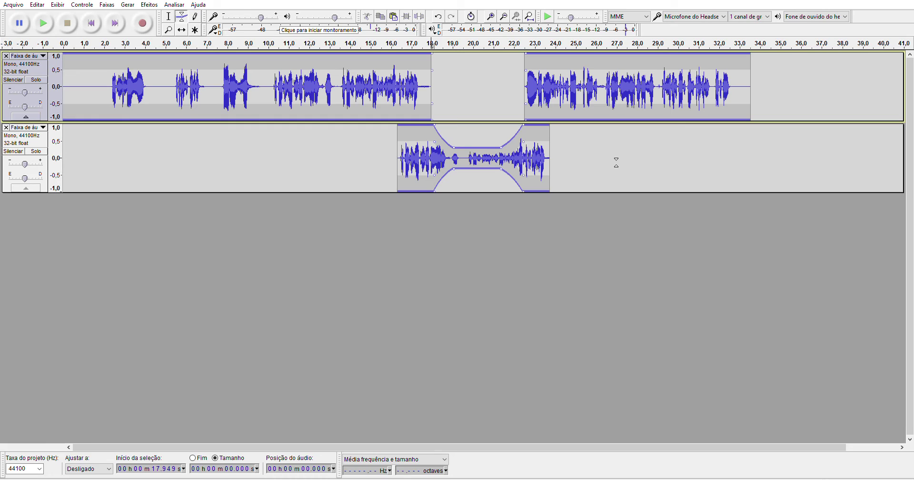
left_click_drag(435, 125, 418, 125)
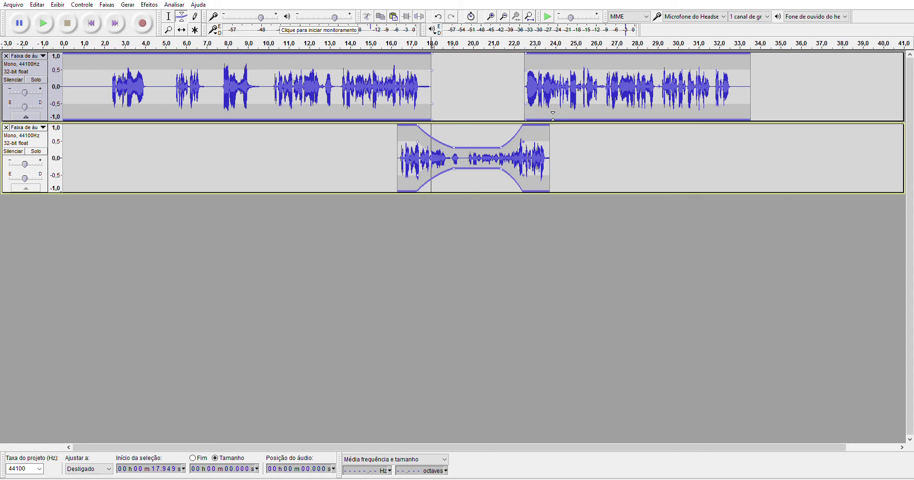
left_click_drag(532, 125, 548, 123)
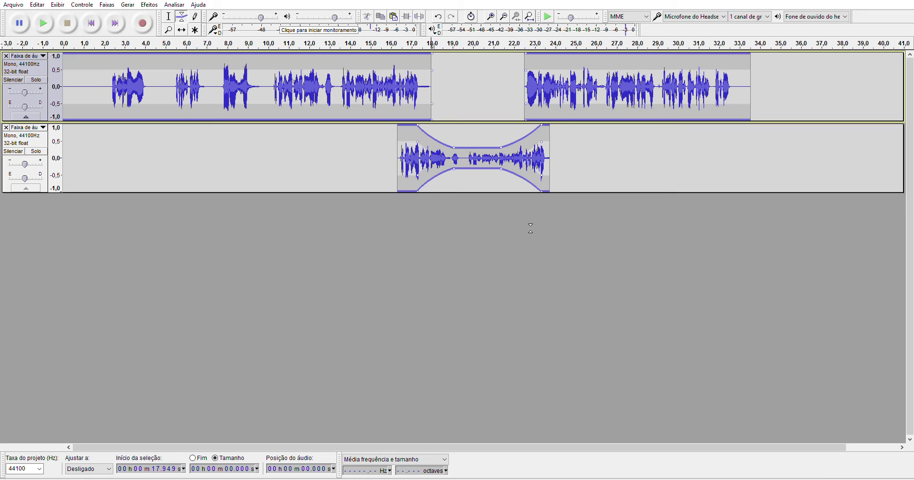
- Reshape the second-track envelope to full level in the middle and quiet ends, then flatten it back to full level
left_click_drag(417, 126, 445, 117)
left_click_drag(509, 143, 519, 124)
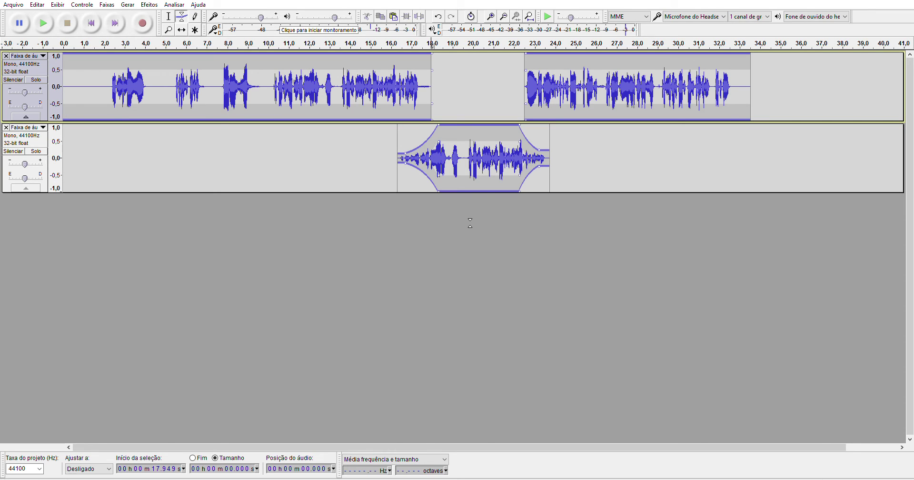
left_click_drag(414, 149, 412, 120)
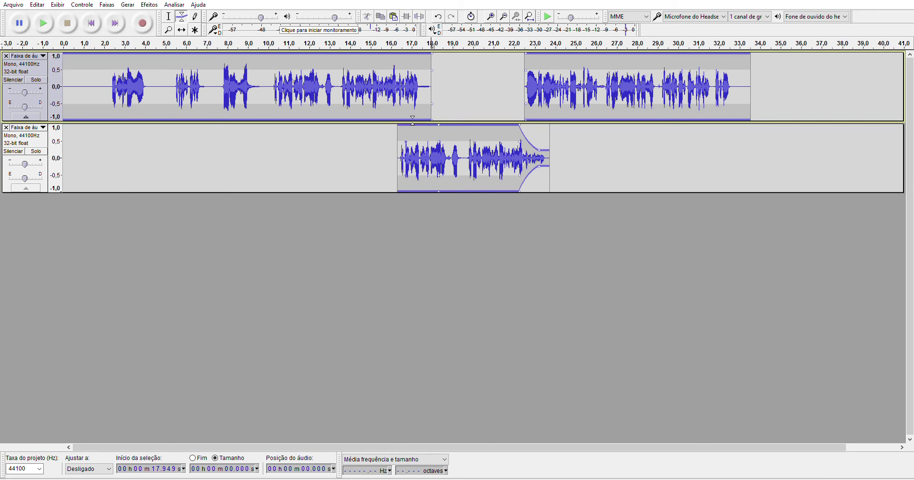
left_click_drag(548, 150, 548, 125)
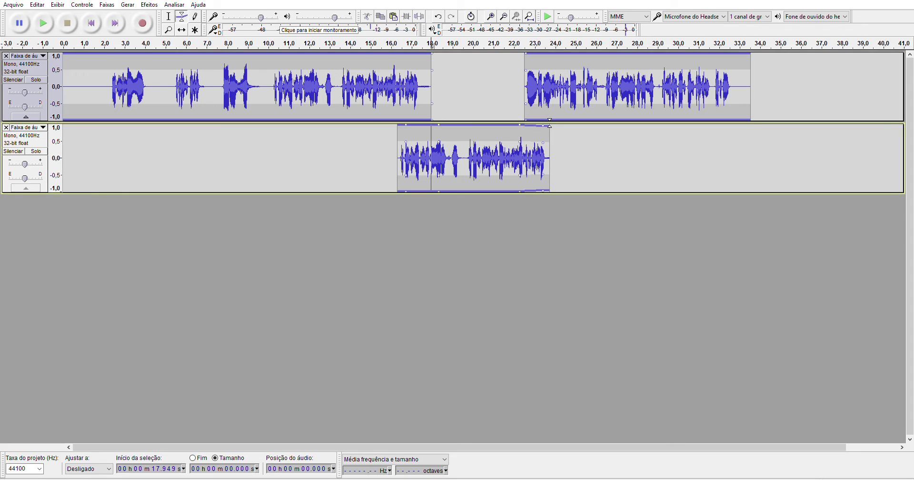
left_click(551, 120)
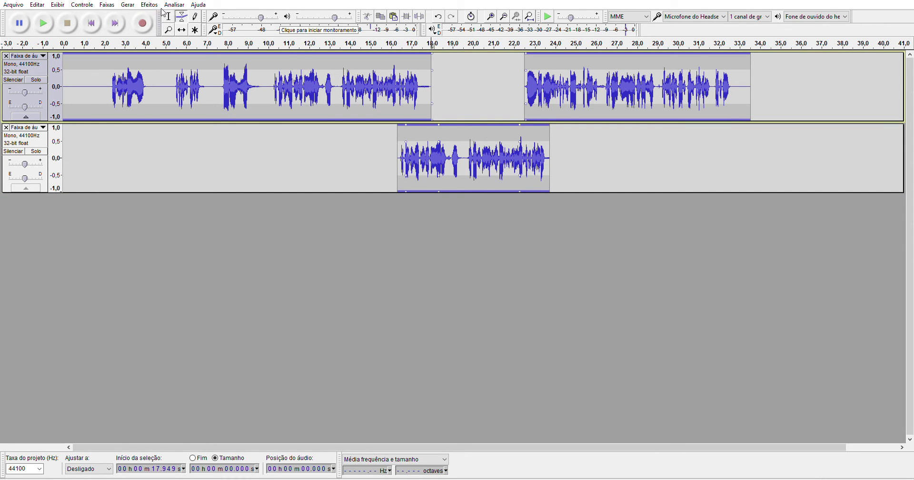
- Fade out the second-track clip from about 19.6 s to its end, then undo the fade
left_click(332, 152)
left_click(168, 16)
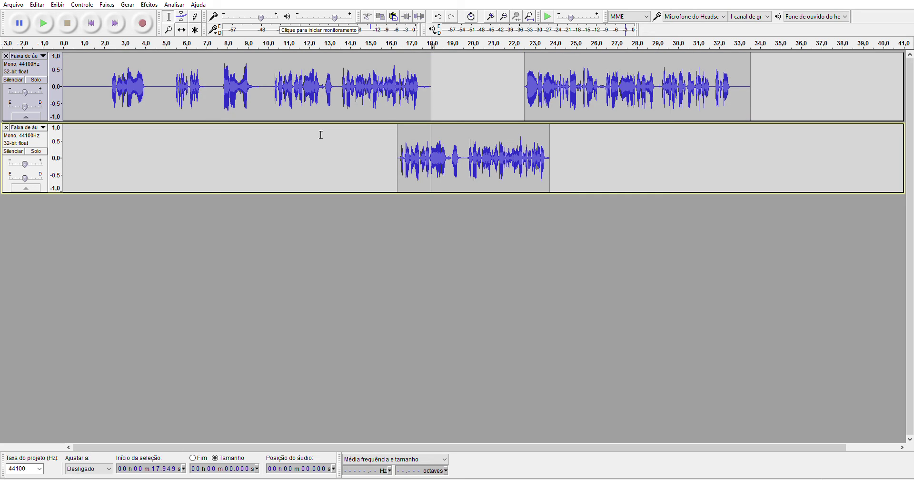
left_click_drag(398, 159, 457, 159)
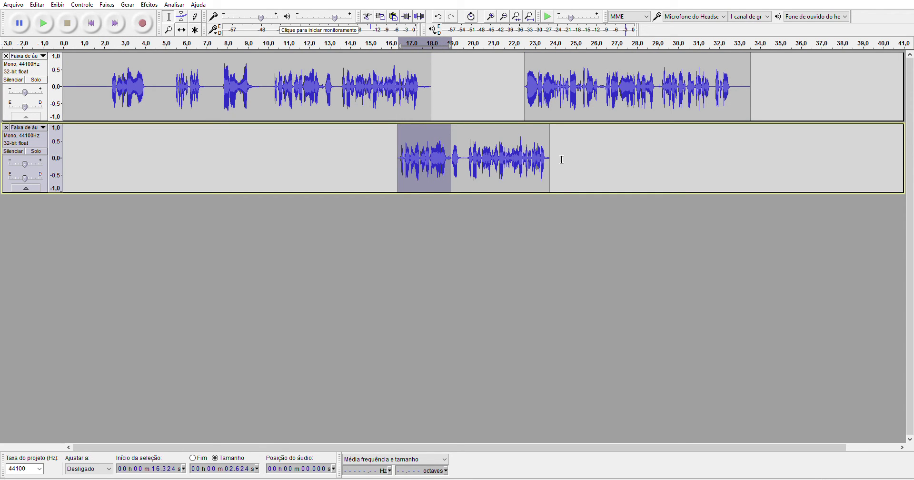
left_click_drag(551, 159, 473, 162)
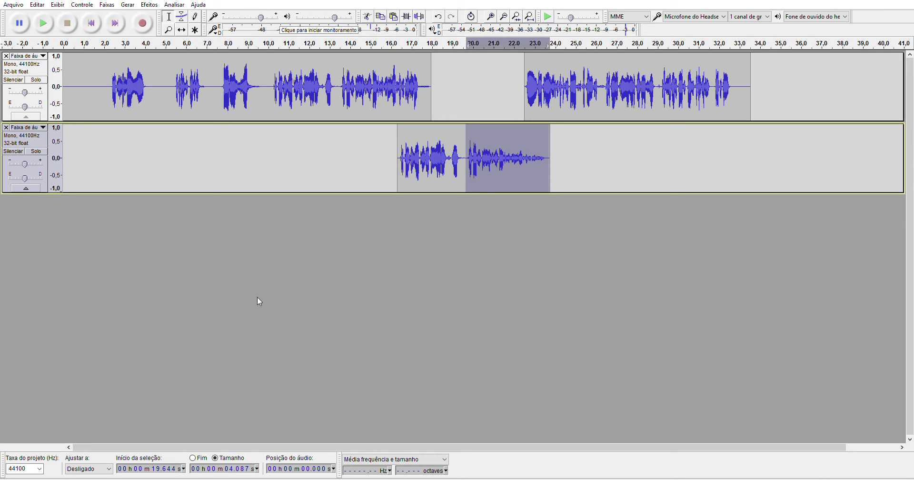
key("ctrl+z")
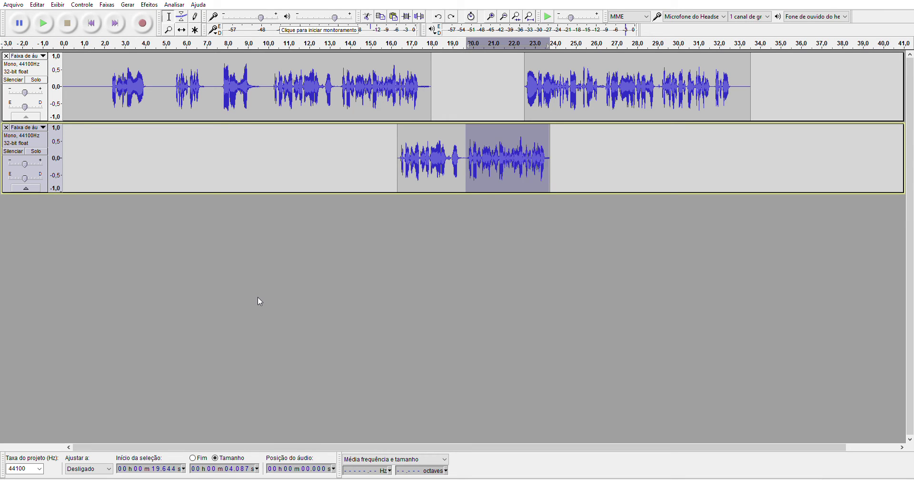
- Select the second-track clip from about 16.3 s to 19.5 s and undo the last edit made to it
left_click_drag(398, 170, 462, 169)
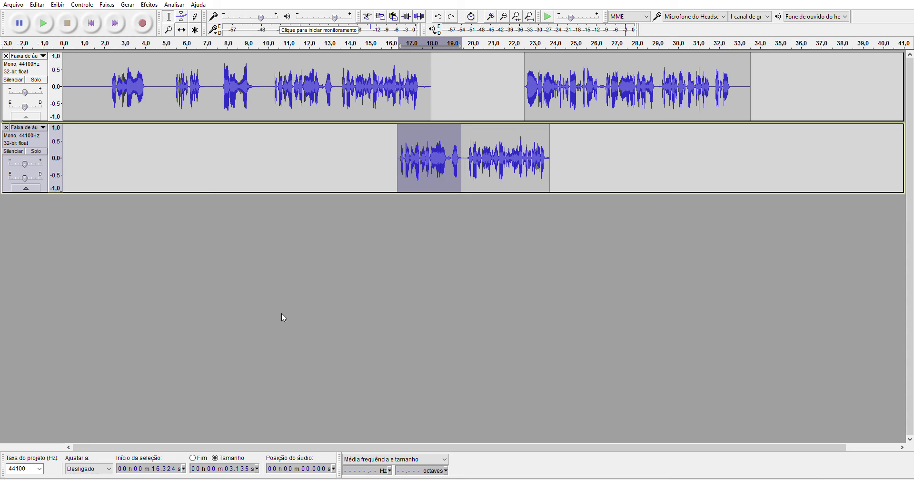
key("ctrl+z")
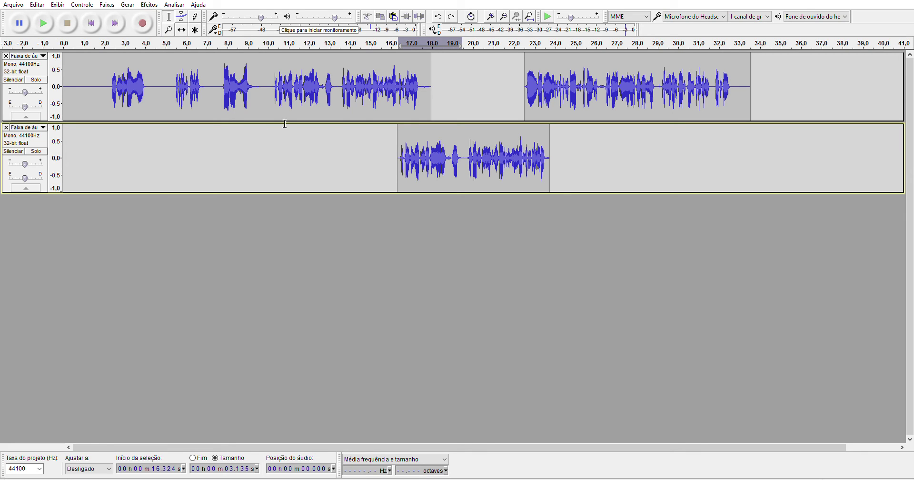
- Delete about 0.58 s of silence at the end of the first track's first clip, from about 17.4 s, and undo the deletion
left_click_drag(432, 87, 427, 88)
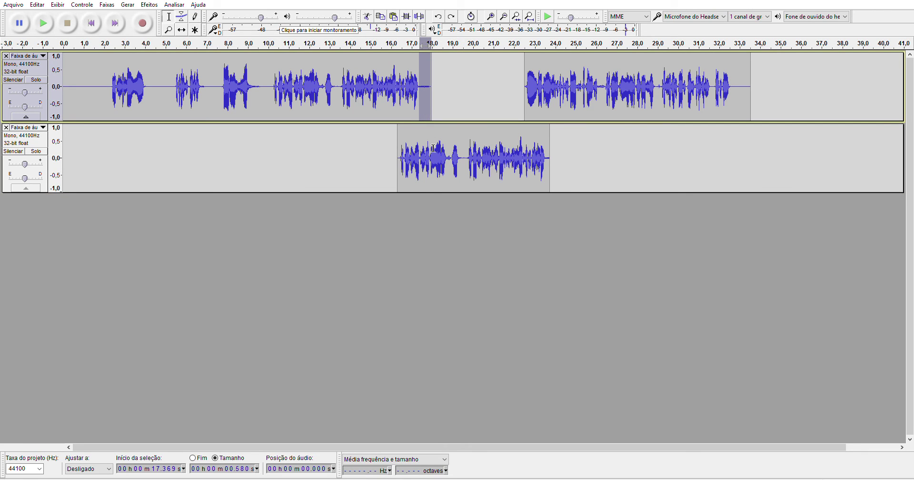
key("Delete")
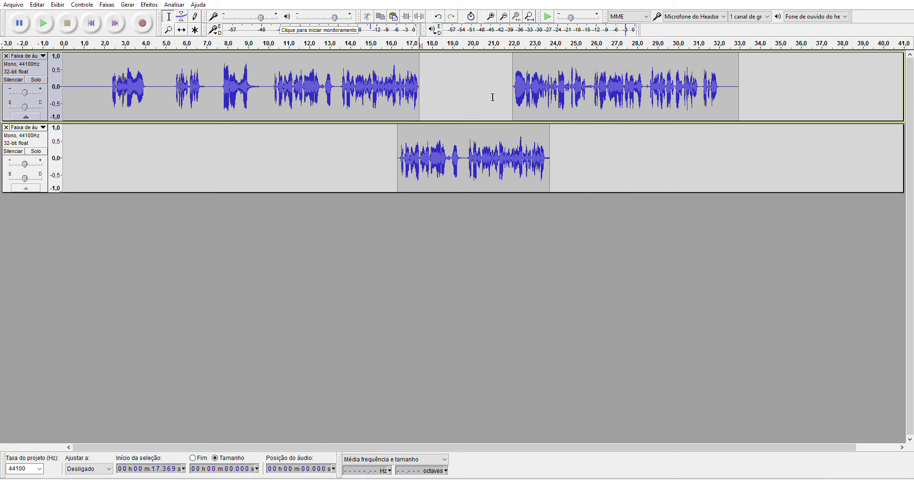
key("ctrl+v")
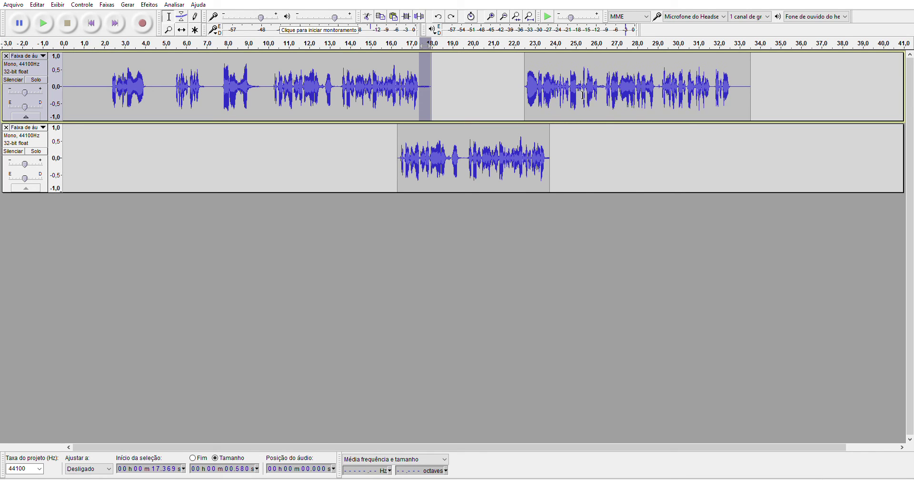
- Move the first track's last clip with the Time Shift tool against the preceding clip's end at about 17.9 s and join them
left_click(183, 29)
left_click_drag(537, 106, 444, 105)
left_click(431, 102)
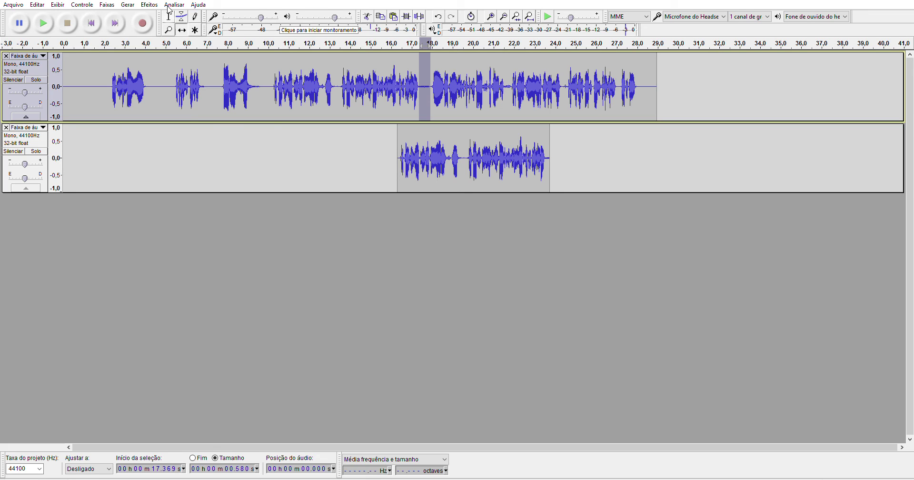
- Delete the selected 0.58 s of silence just before the junction of the joined clips and undo the deletion
key("Delete")
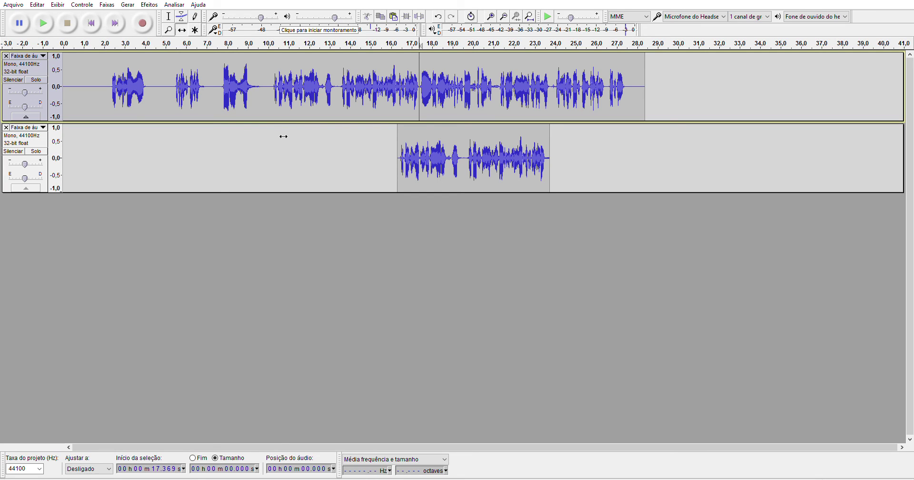
key("ctrl+v")
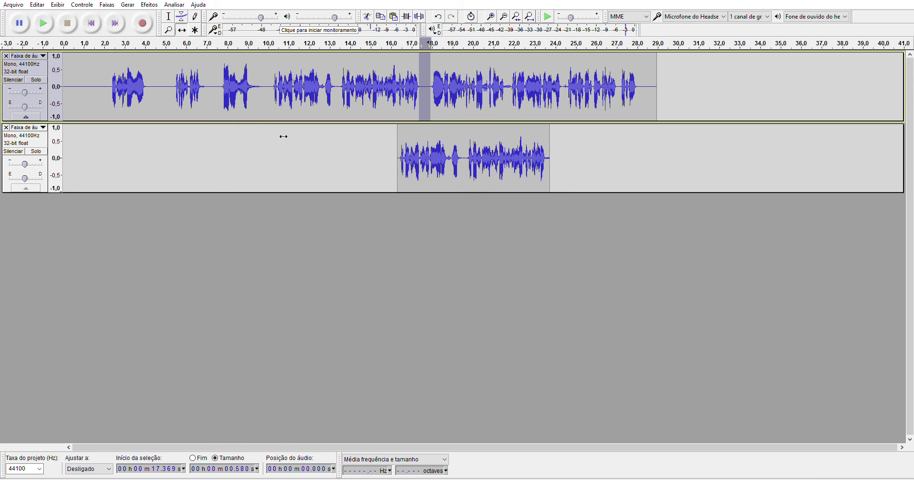
- Silence the first-track audio from about 7.6 s to 9.7 s and undo the silencing
left_click(168, 16)
left_click_drag(228, 91, 261, 119)
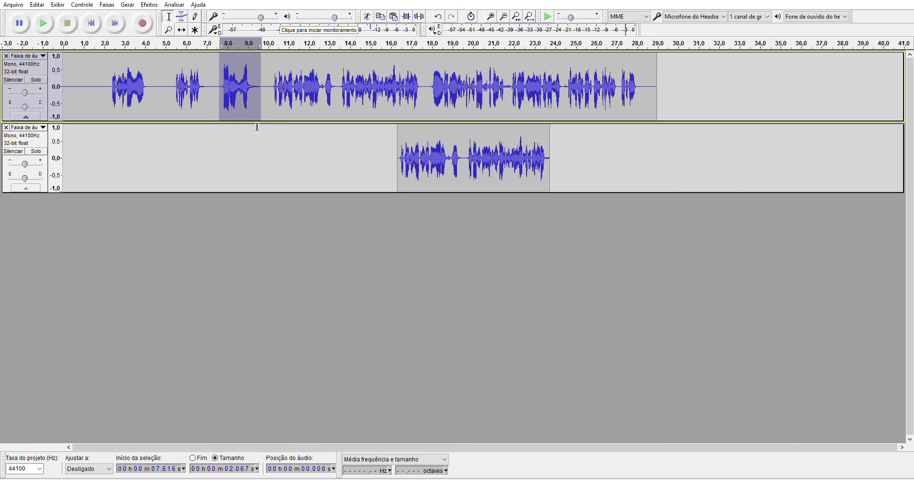
key("ctrl+l")
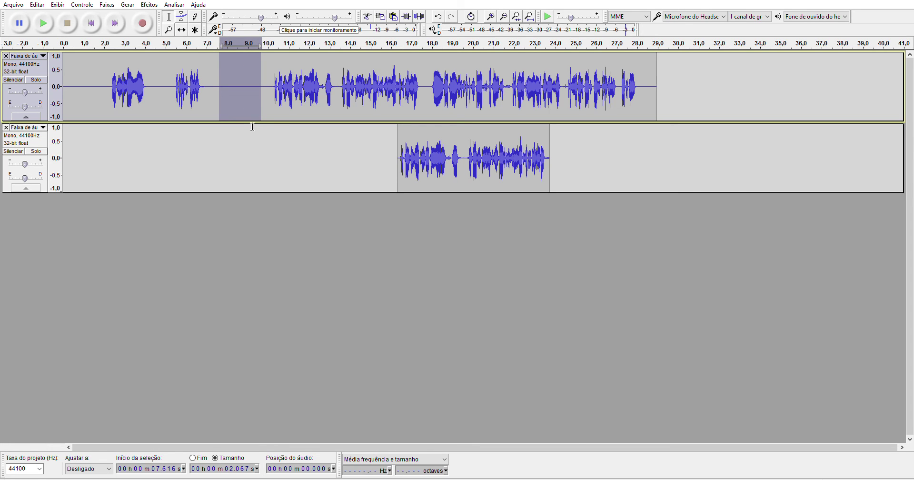
key("ctrl+z")
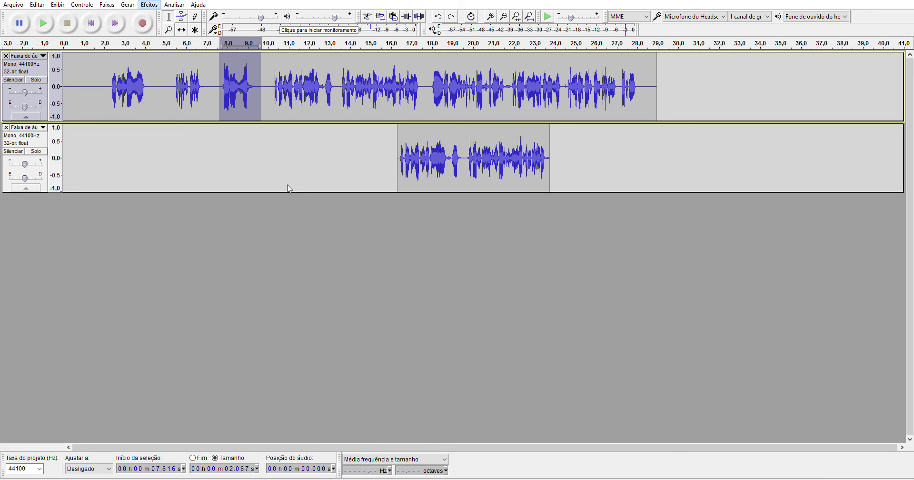
left_click(449, 302)
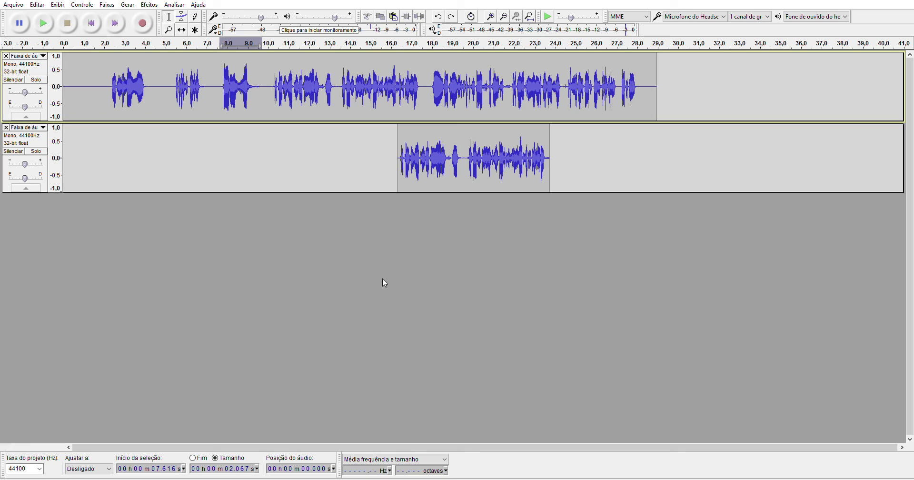
- Listen to the first track from about 0.8 s to 13.6 s, comparing normal playback with a raised playback speed
left_click_drag(79, 84, 340, 85)
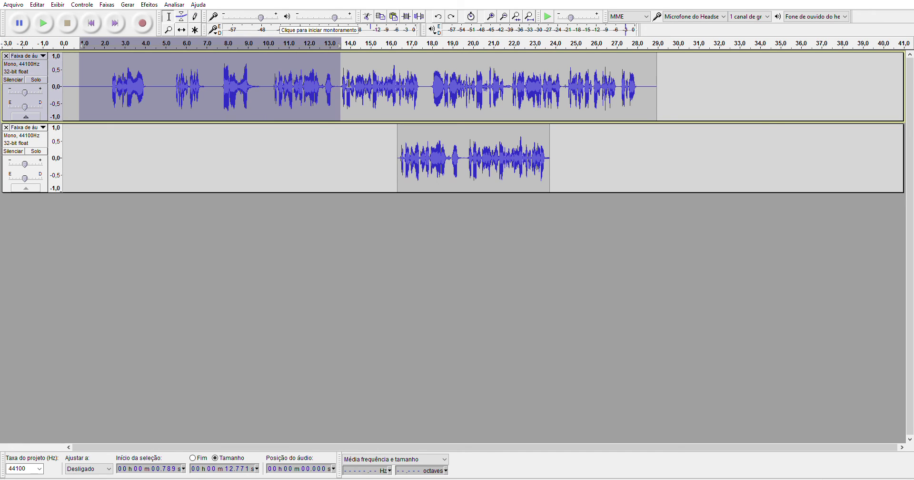
mouse_move(571, 17)
left_mouse_down()
mouse_move(587, 16)
mouse_move(580, 13)
left_mouse_up()
left_click(548, 17)
key("space")
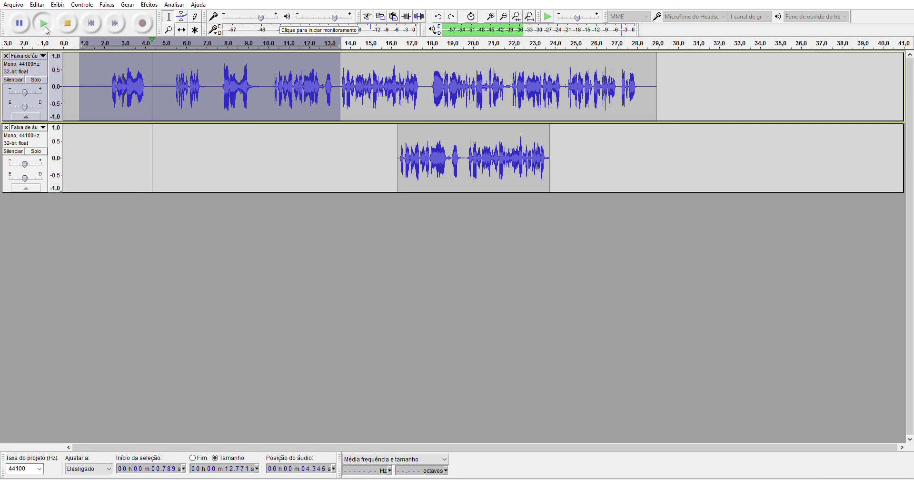
left_click(46, 30)
left_click(549, 16)
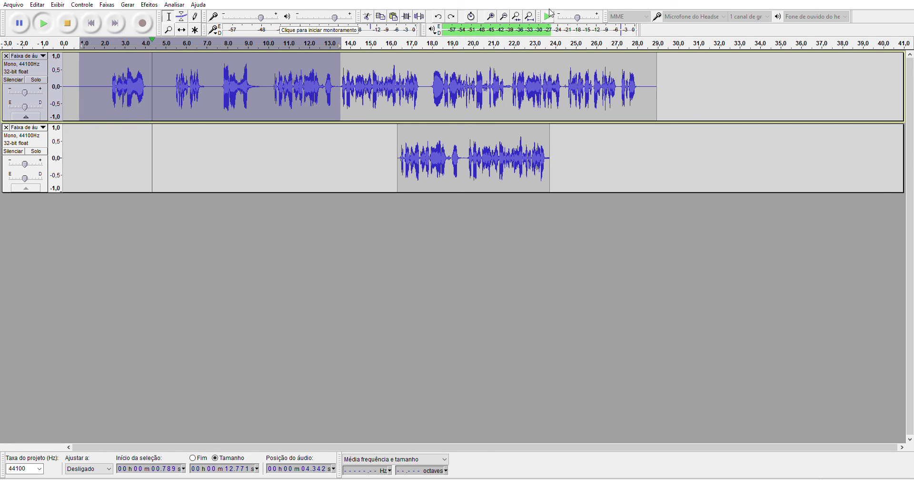
left_click(548, 15)
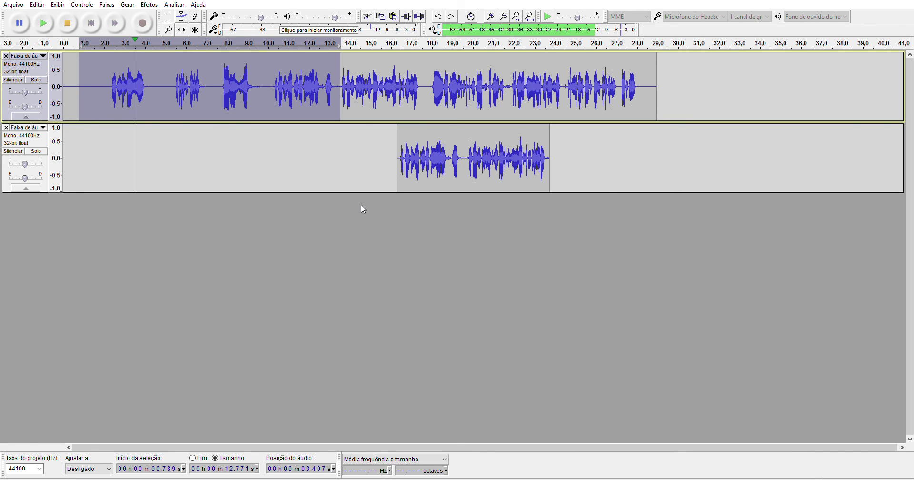
key("space")
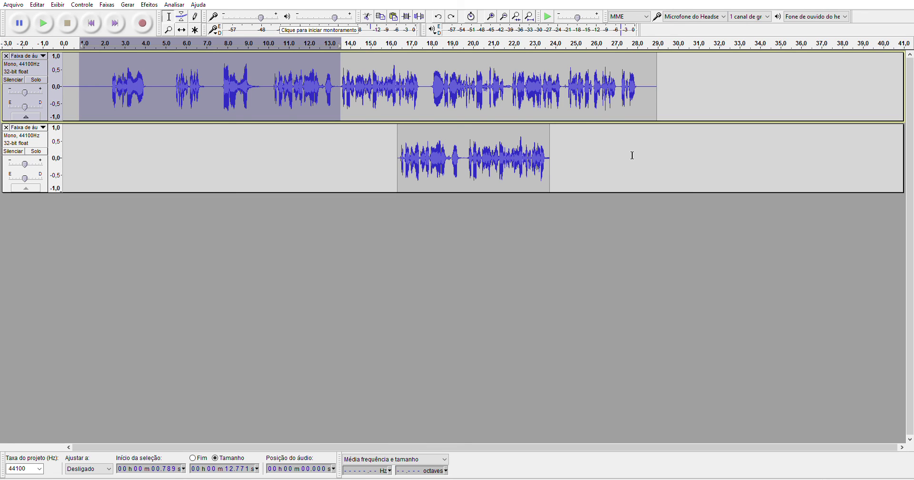
- Examine the timeline at different zoom levels and positions, return to the overview of both tracks, and place the cursor at about 15.0 s
scroll(424, 96, "down", 4)
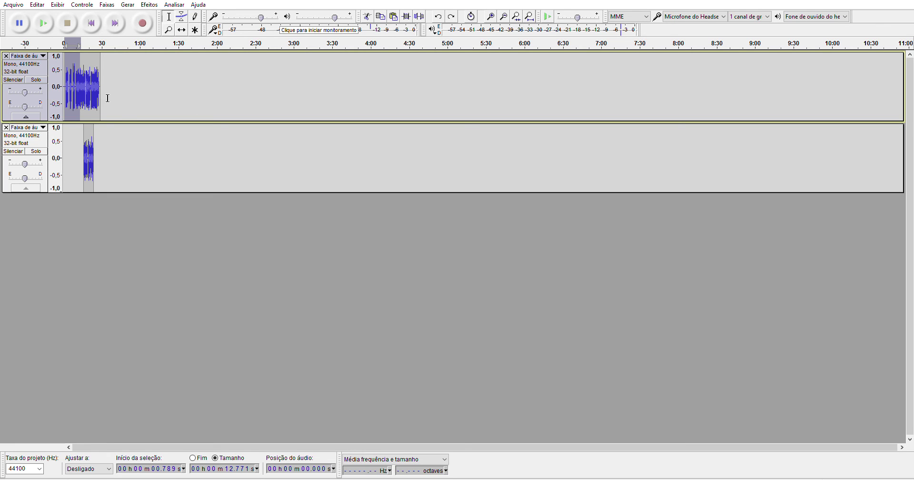
scroll(108, 99, "up", 1)
scroll(107, 98, "down", 2)
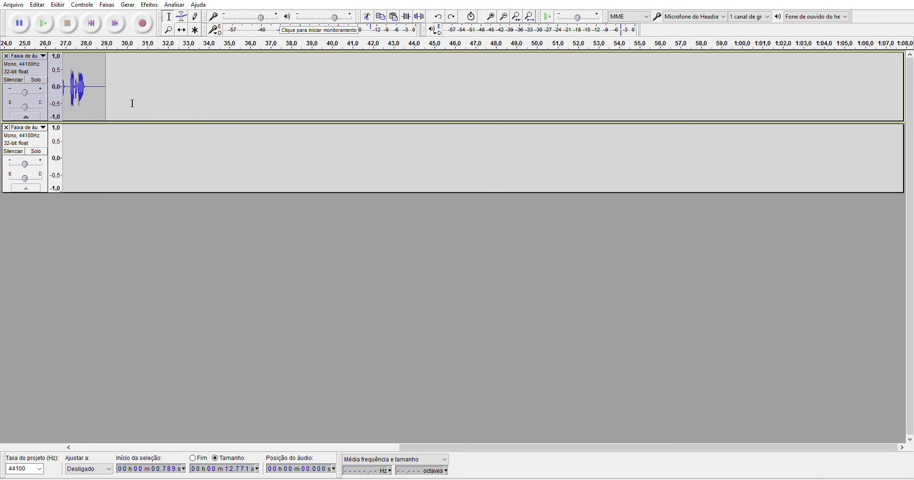
scroll(134, 101, "up", 2)
scroll(135, 101, "up", 4)
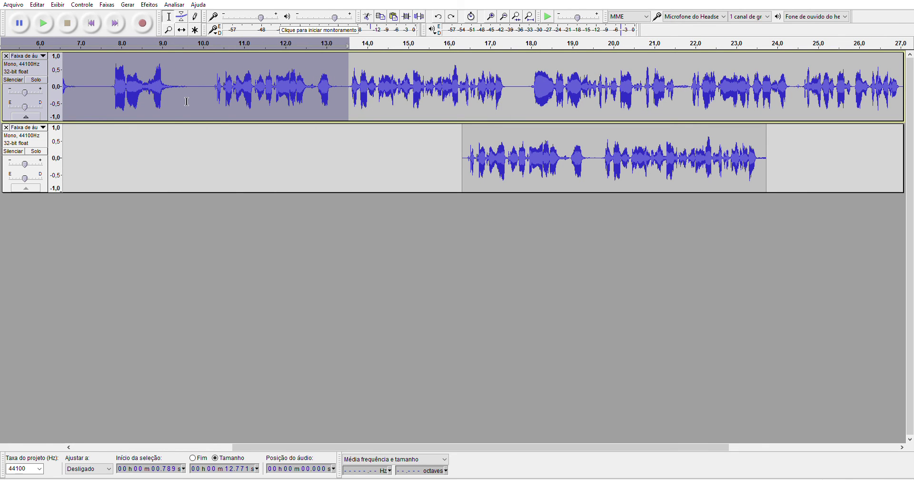
key("shift")
scroll(186, 102, "right", 5)
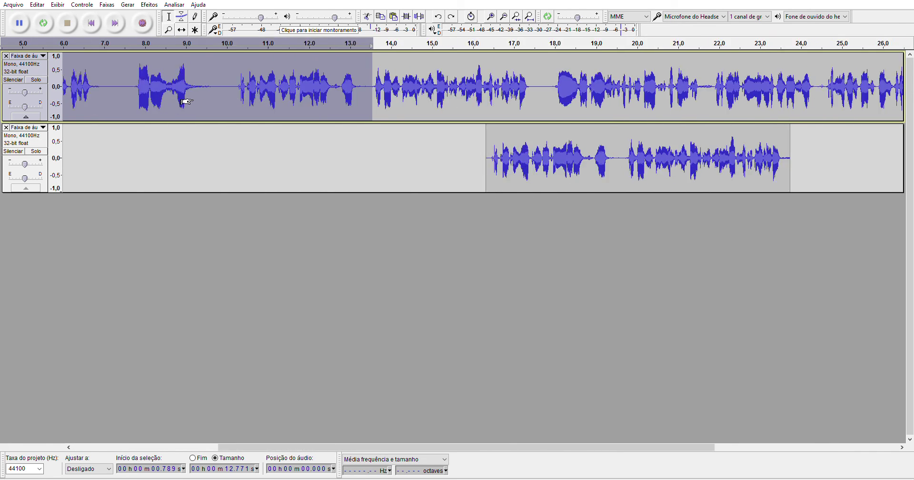
scroll(185, 102, "left", 4)
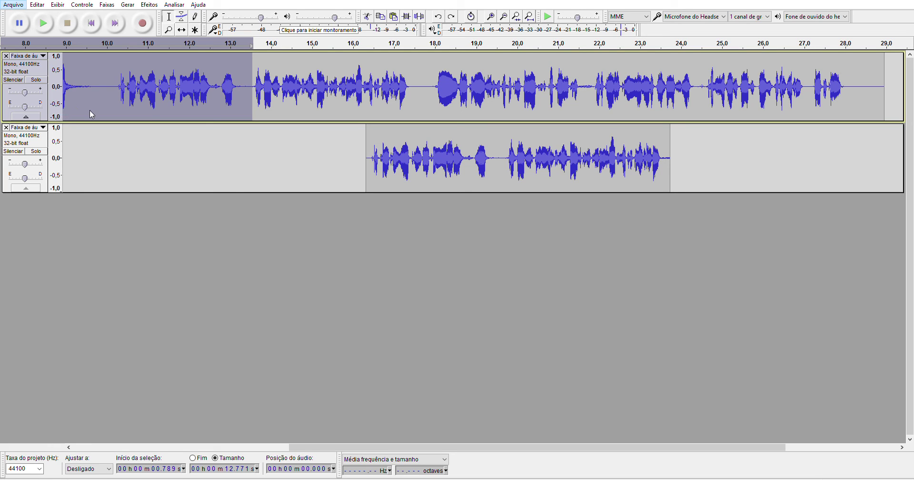
left_click(839, 259)
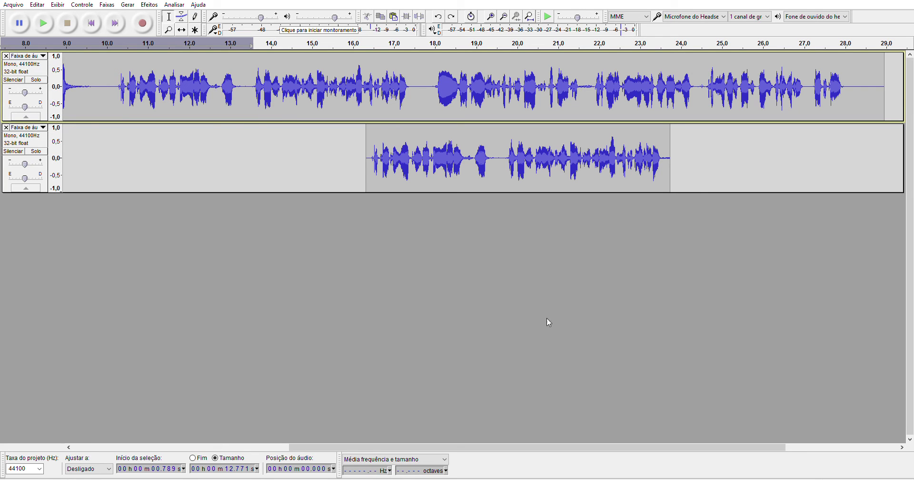
left_click_drag(542, 447, 314, 437)
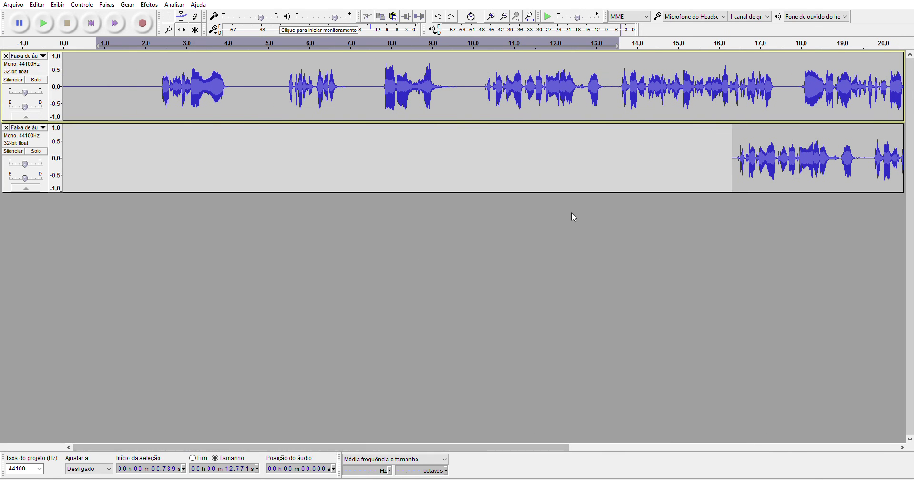
key("ctrl+3")
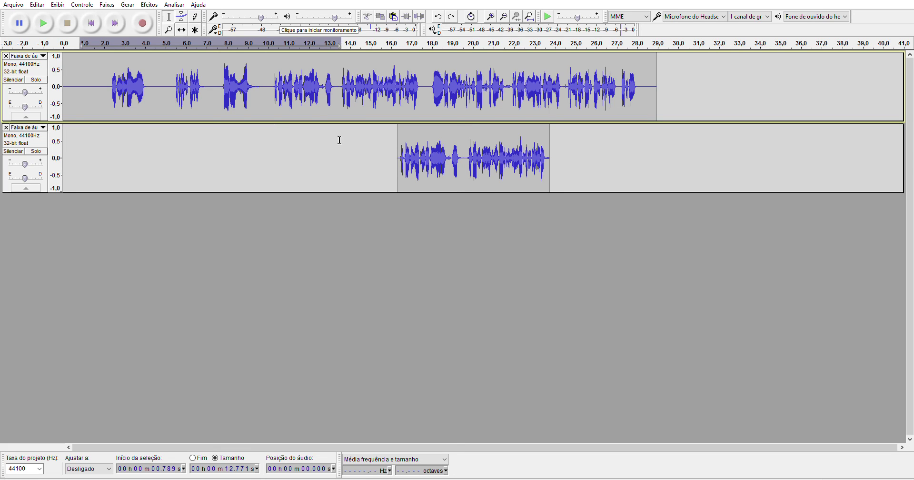
left_click(371, 74)
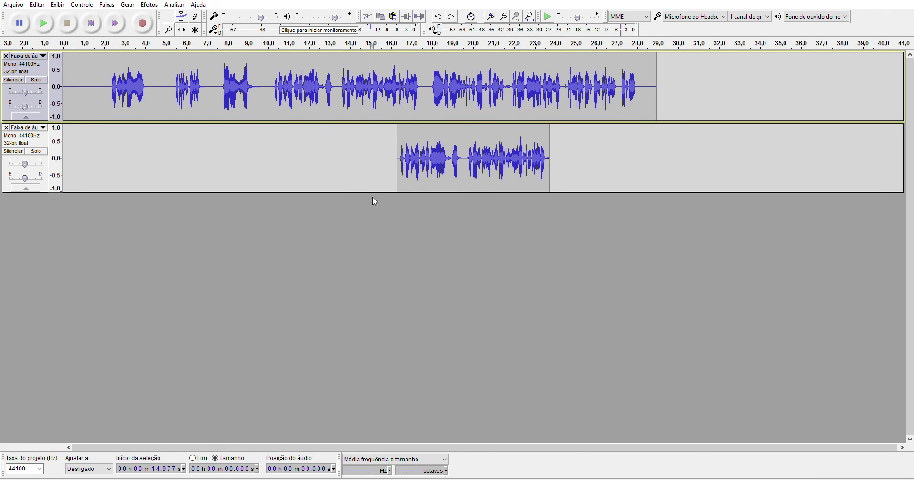